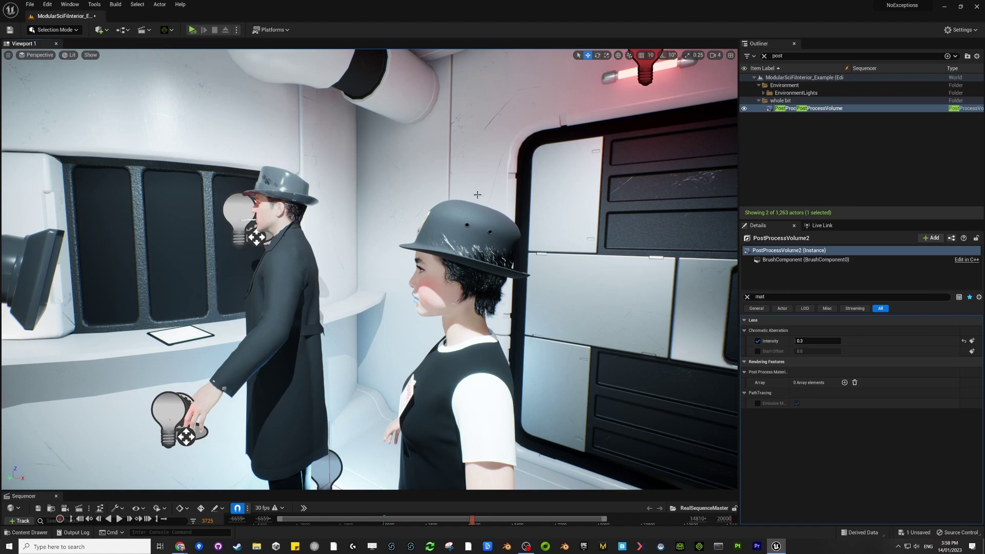
- Select the BP_Patricia character beside the doorway and inspect her hat and hair
left_click(486, 253)
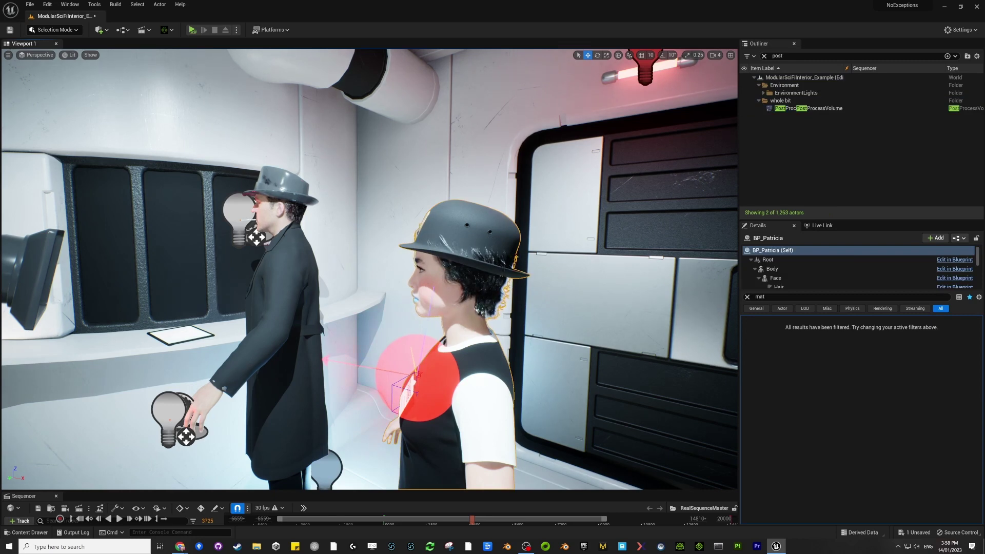
right_click_drag(503, 268, 544, 288)
key("w")
key("s")
key("w")
key("w")
key("s")
key("w")
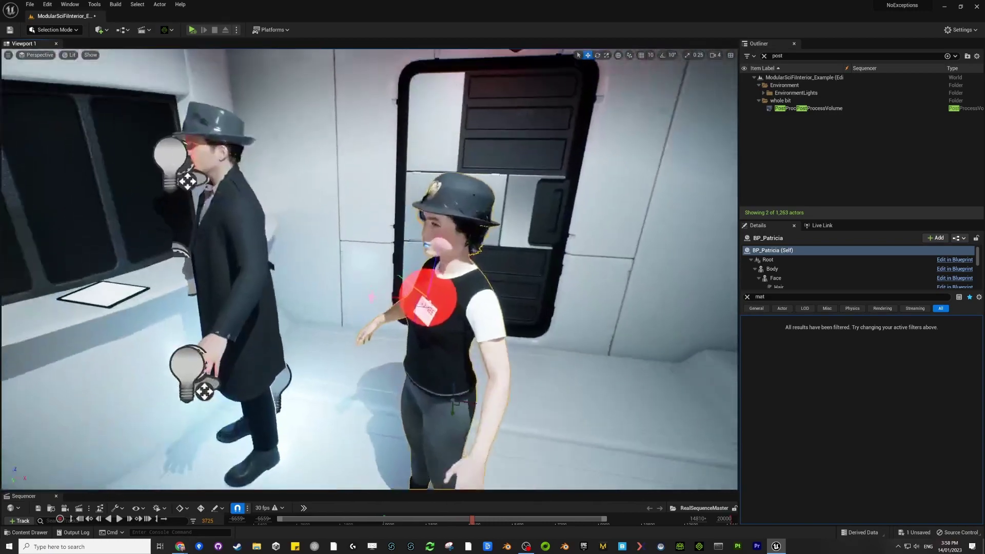
right_click_drag(139, 213, 143, 191)
left_click(447, 284)
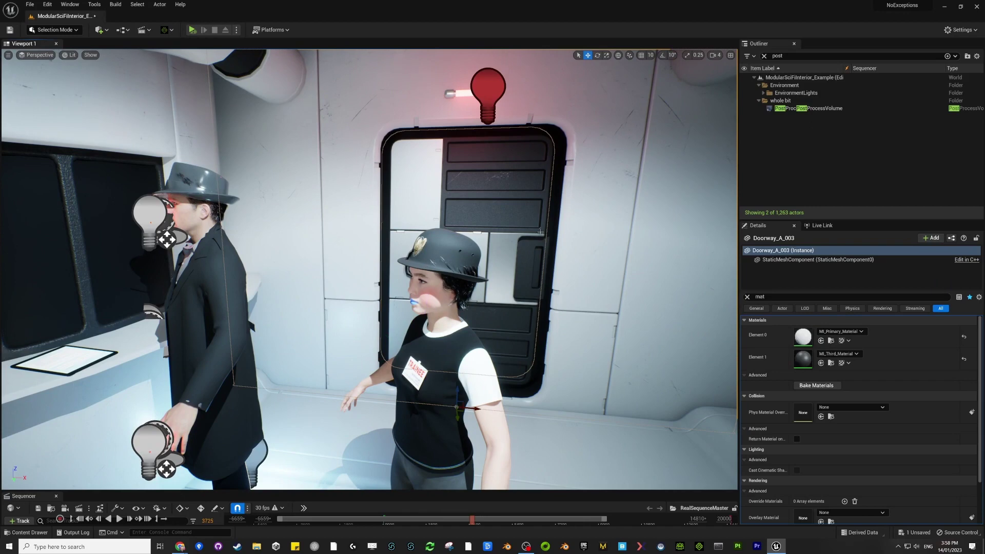
left_click(473, 298)
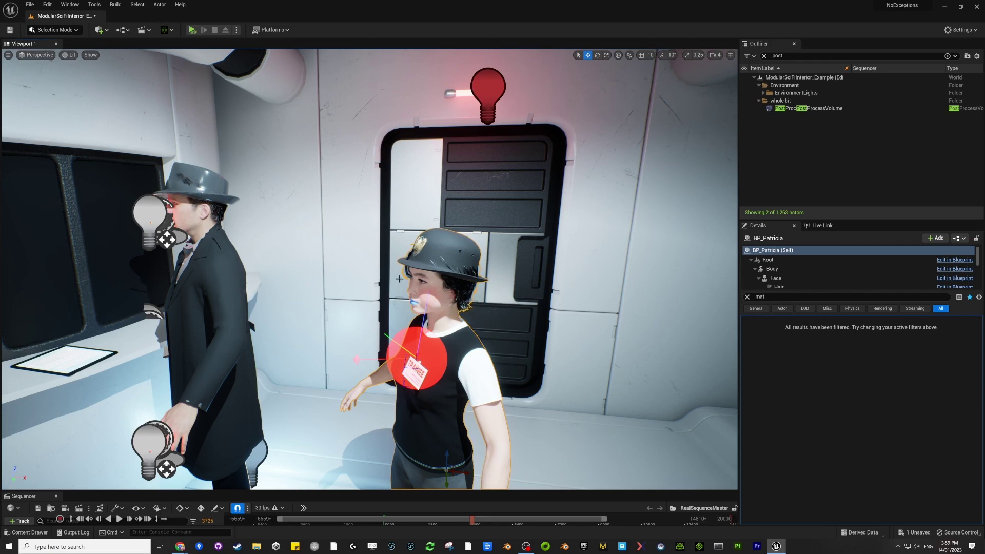
mouse_move(445, 261)
right_mouse_down()
mouse_move(494, 258)
mouse_move(445, 260)
right_mouse_up()
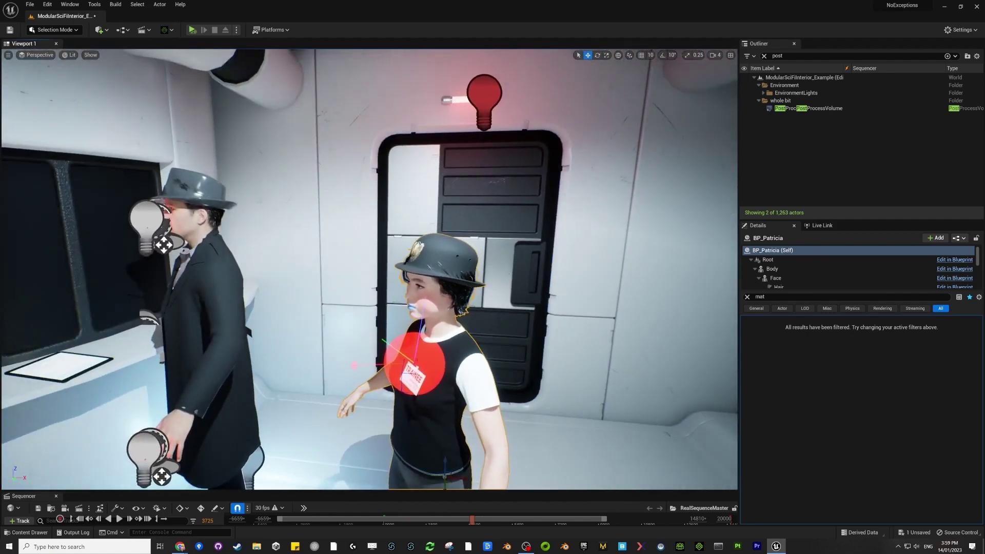
right_click(523, 287)
key("Escape")
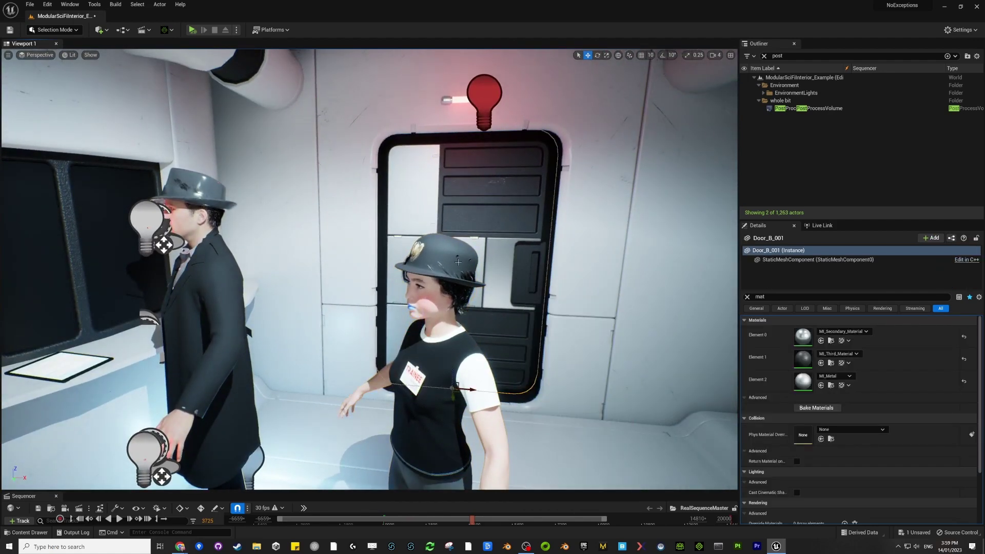
left_click(459, 297)
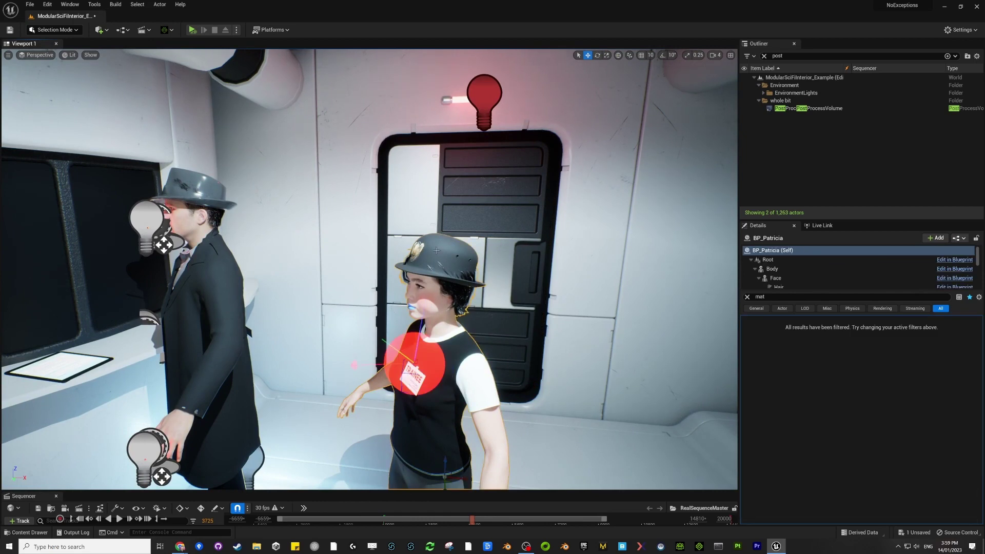
- Open the Movie Render Queue and add the RealSequenceMaster sequence as a render job
left_click(69, 4)
mouse_move(85, 28)
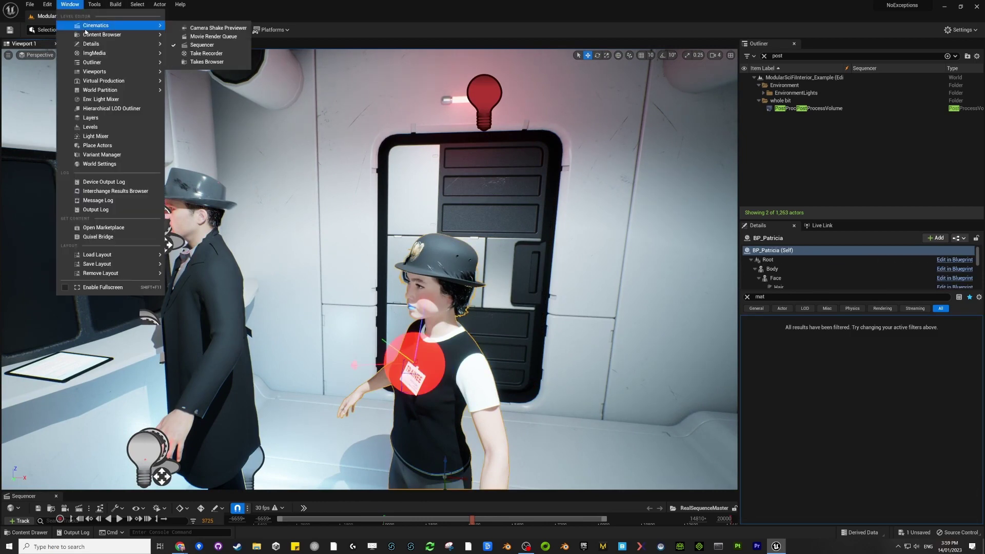
left_click(213, 36)
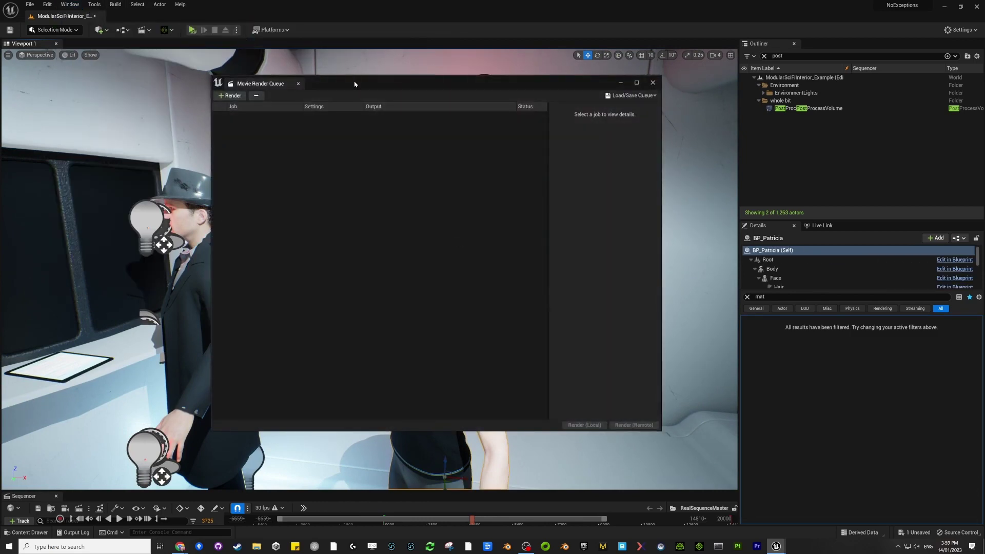
left_click_drag(354, 83, 610, 110)
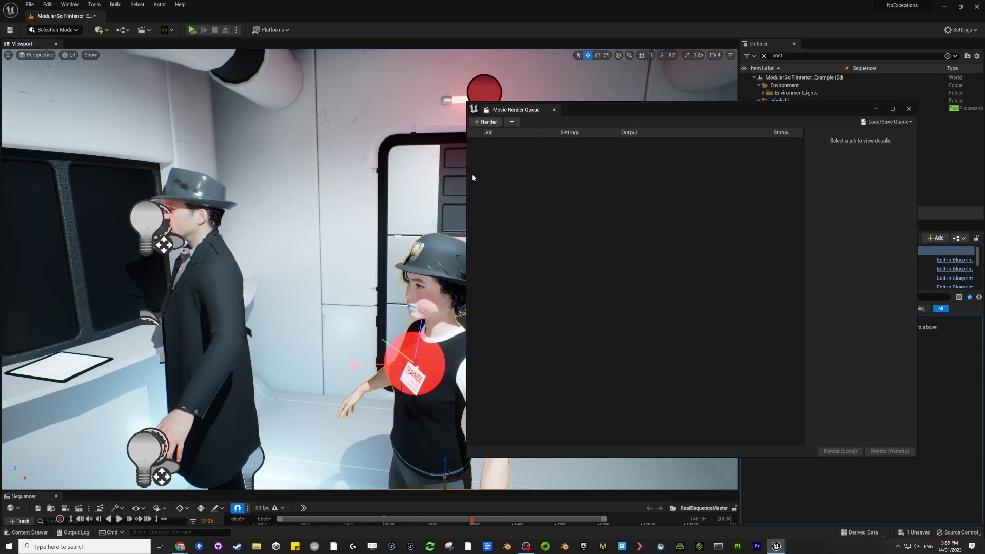
left_click(26, 533)
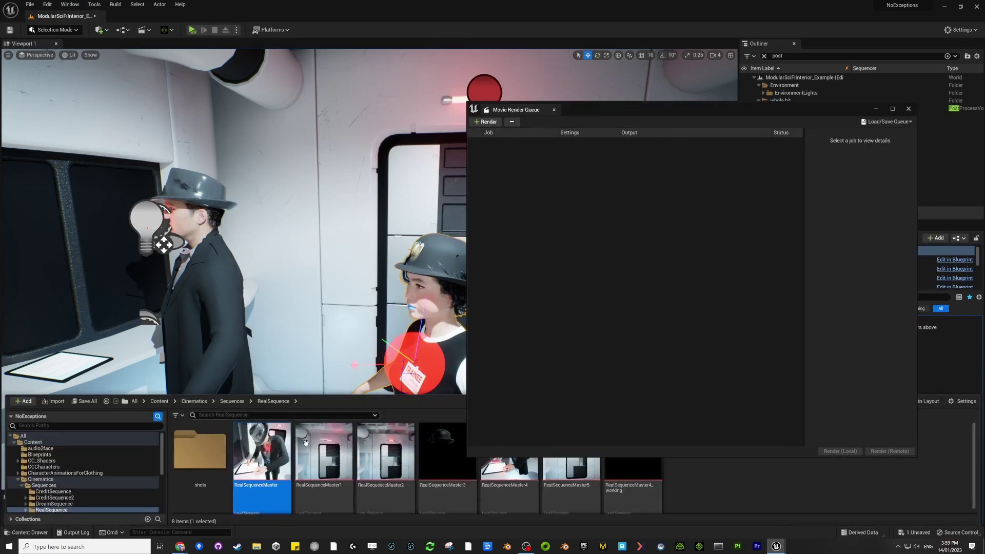
left_click_drag(264, 466, 562, 246)
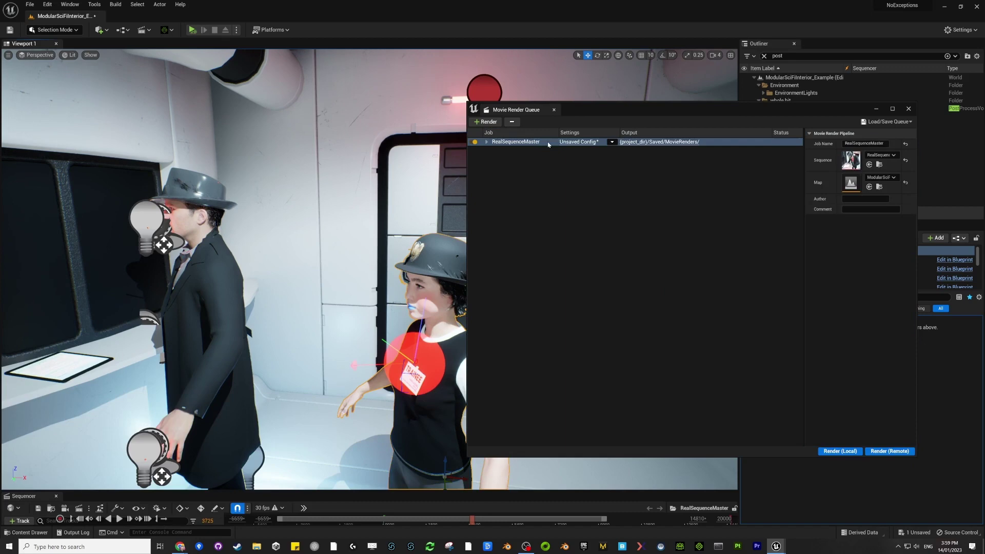
- Swap the job's default export for .png Sequence [8bit], check the Output settings, and close the render queue without accepting
left_click(578, 142)
left_click(407, 190)
key("Delete")
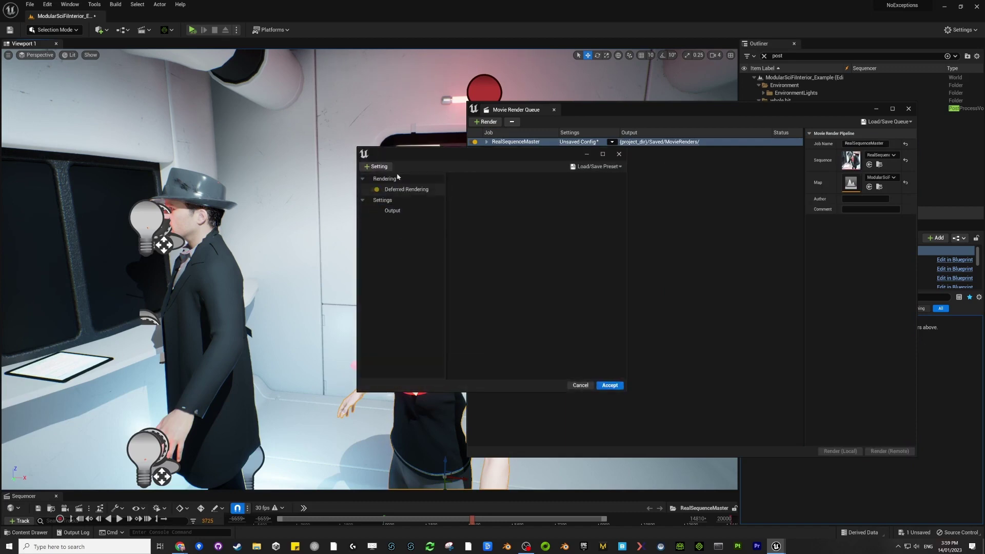
left_click(375, 168)
left_click(411, 288)
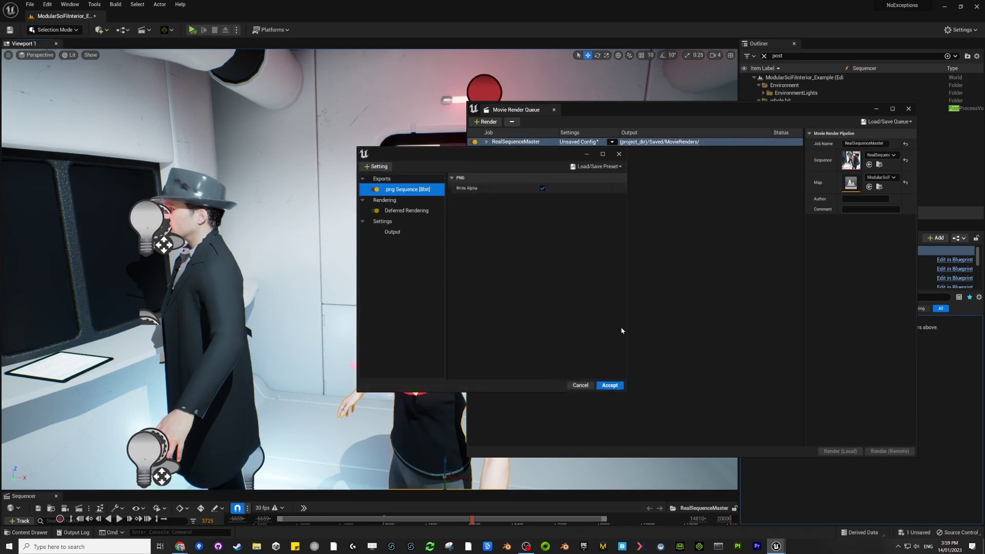
left_click(398, 233)
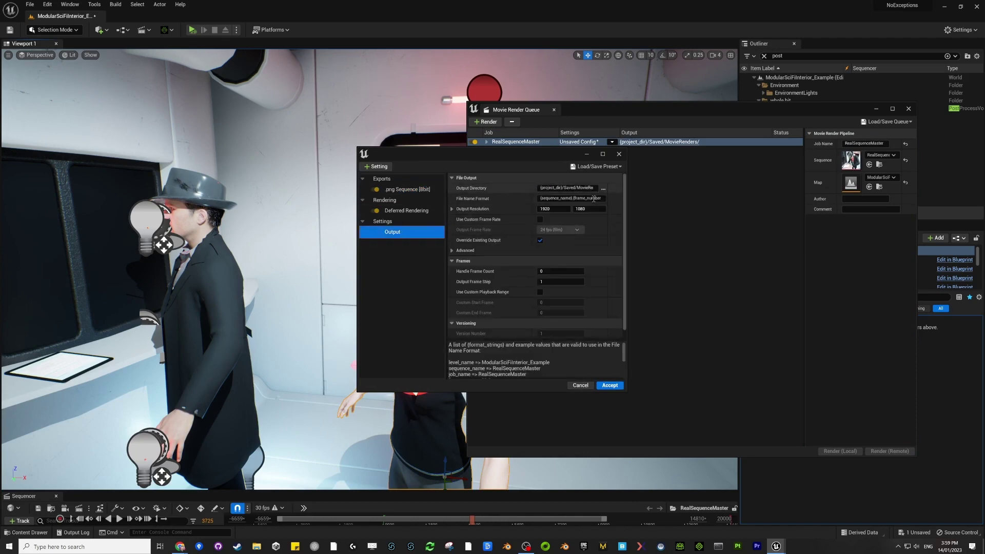
left_click(618, 154)
left_click(908, 109)
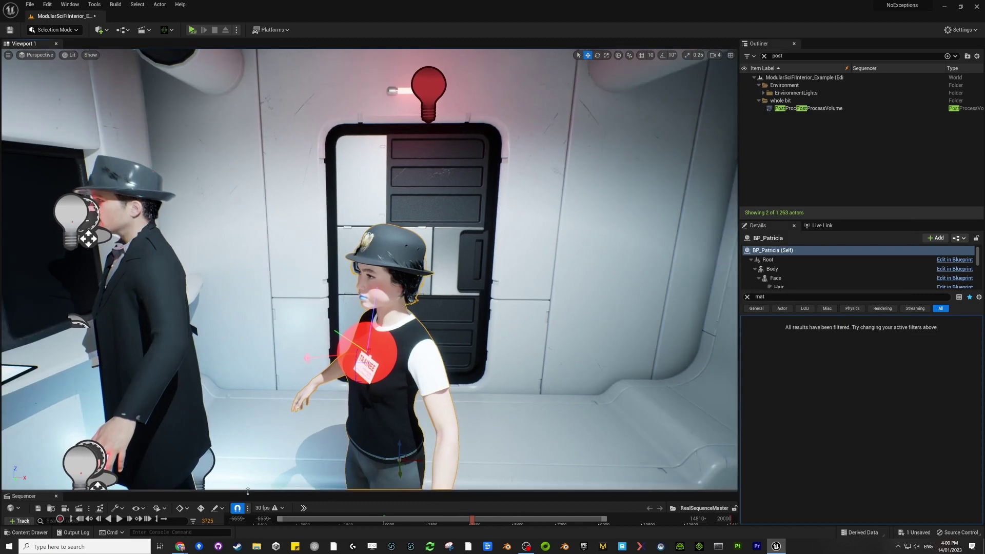
- Enlarge the Sequencer timeline area and move the playhead to frame 3596
left_click_drag(248, 491, 248, 457)
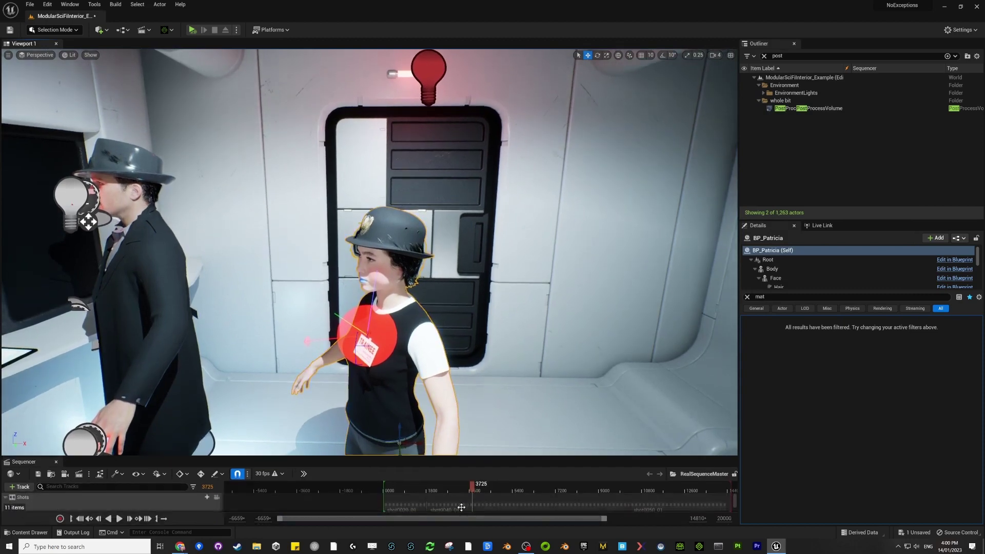
left_click(485, 491)
left_click(468, 492)
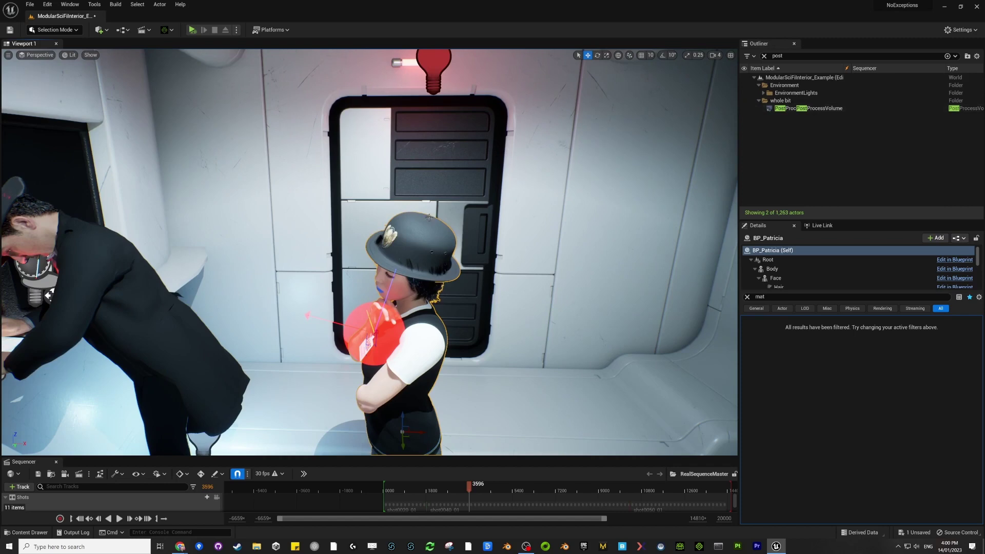
- Open the BP_Patricia blueprint, check the Hair component's visibility properties by filtering for "visi", and view the Event Graph
left_click(950, 260)
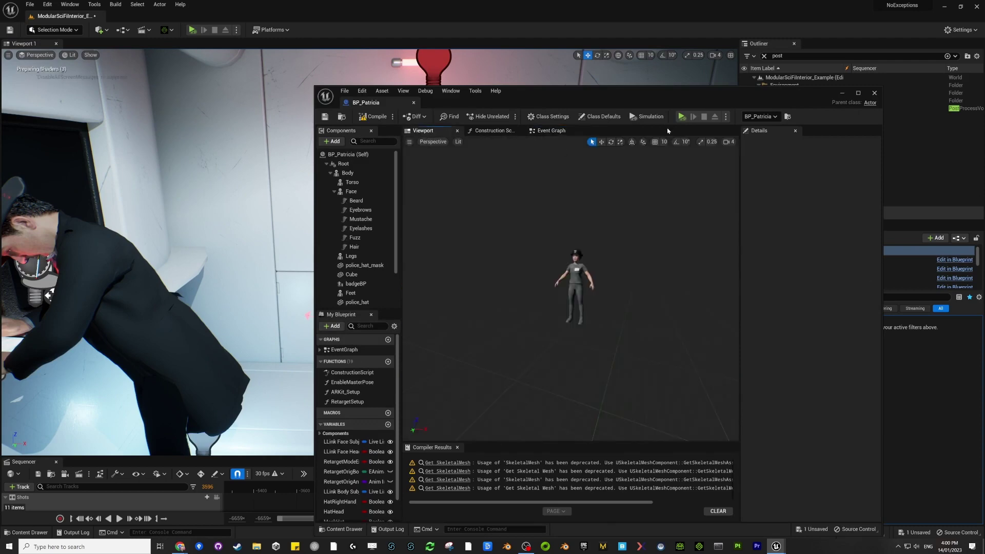
left_click(355, 247)
left_click(791, 144)
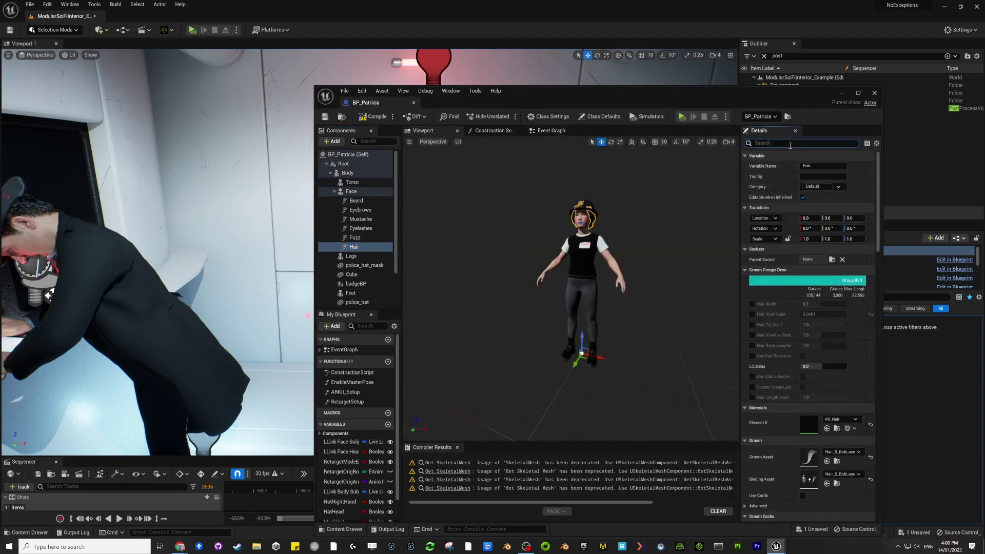
type("visi")
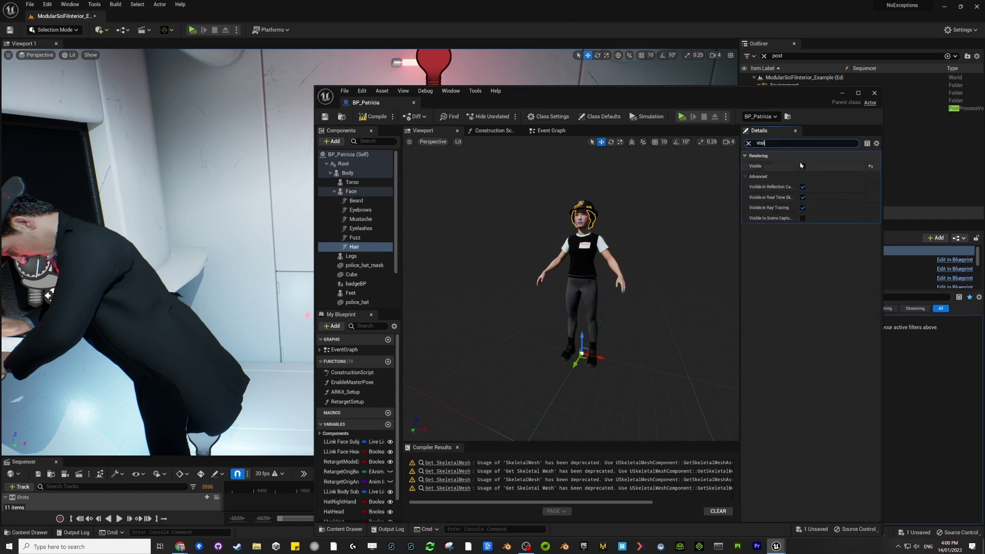
left_click(550, 130)
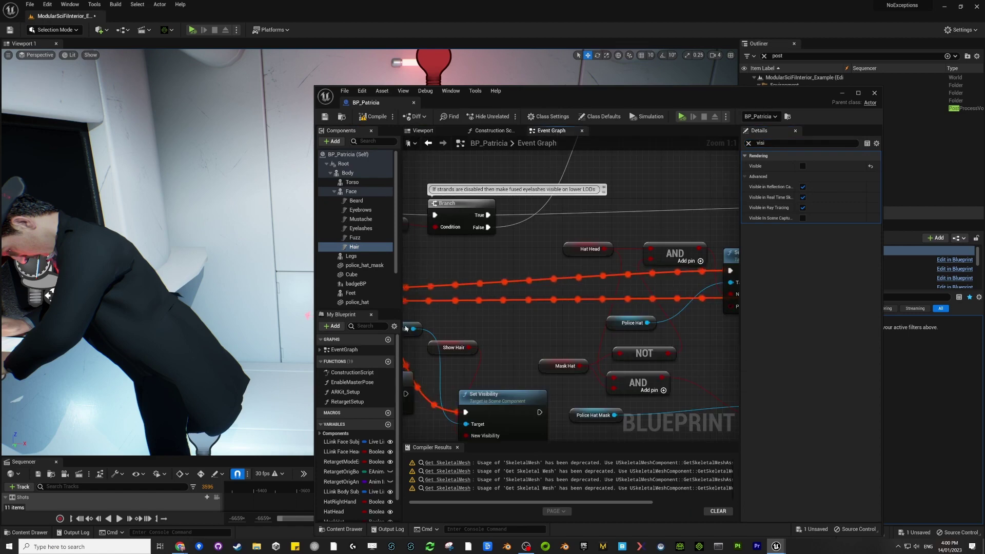
- Find the Show Hair option in BP_Patricia's class defaults by filtering for "hair" and switch it on
left_click(349, 155)
left_click(348, 172)
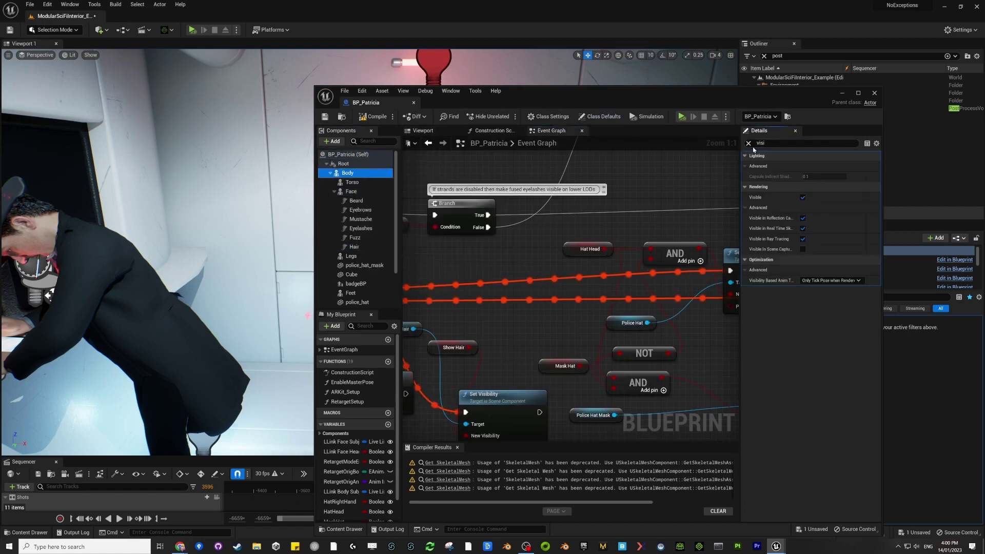
left_click(749, 143)
left_click(343, 164)
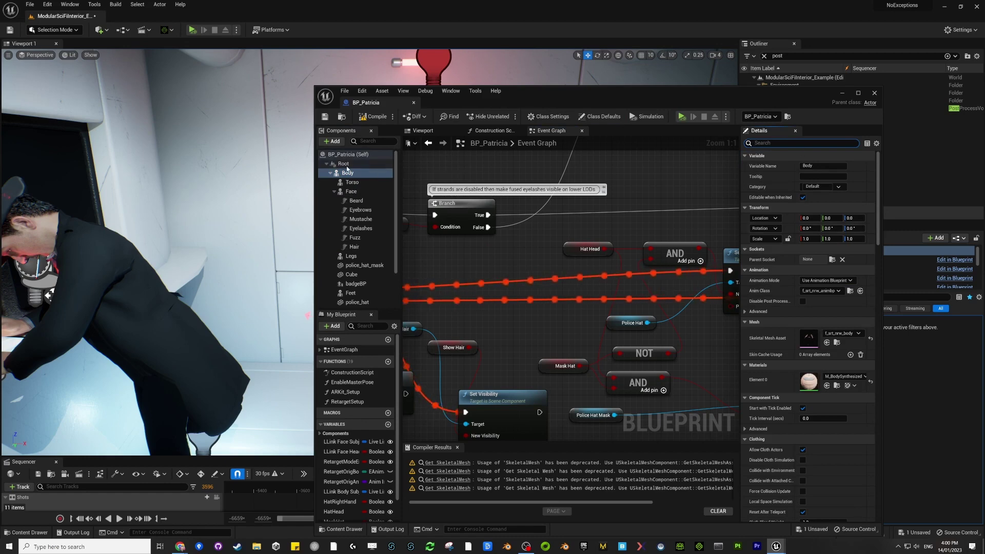
left_click(822, 142)
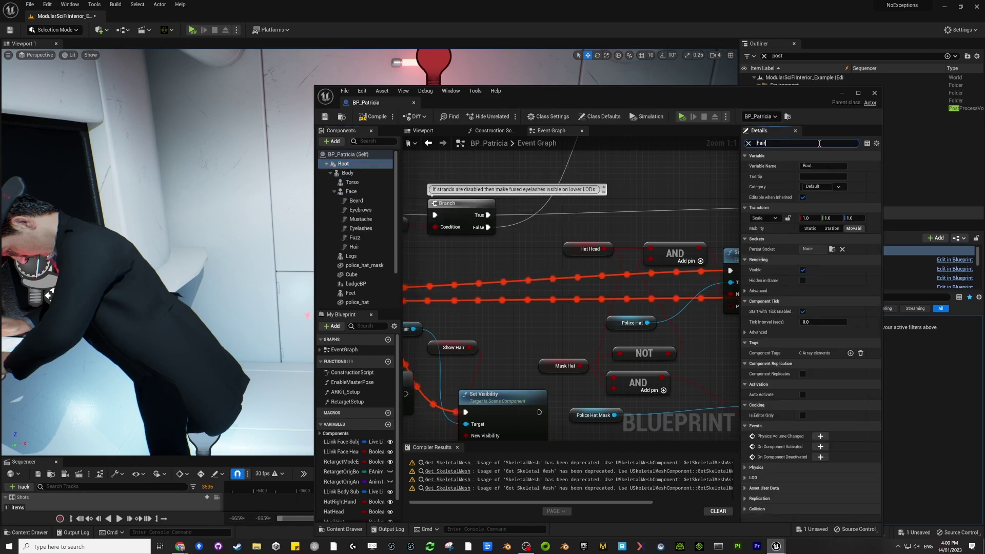
type("hair")
left_click(745, 167)
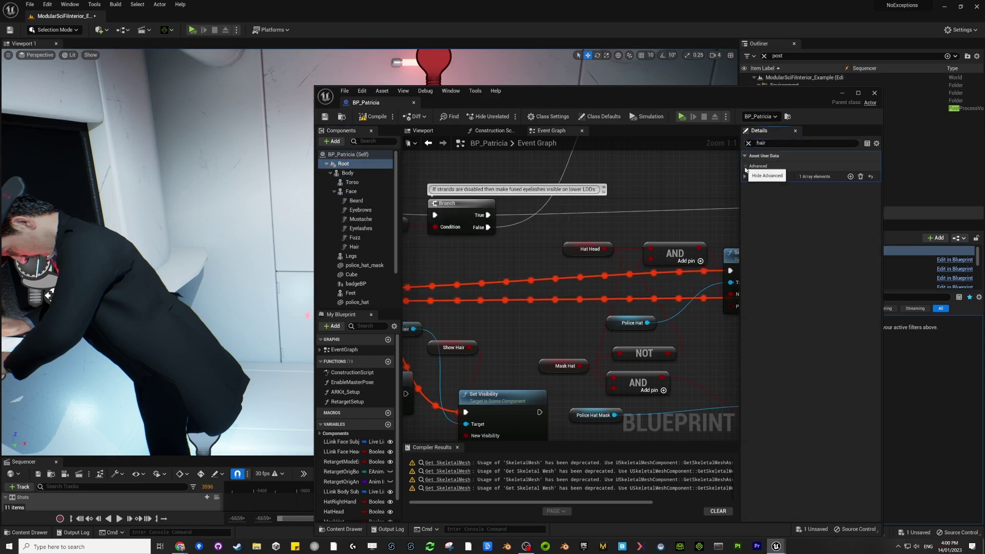
left_click(347, 173)
left_click(348, 154)
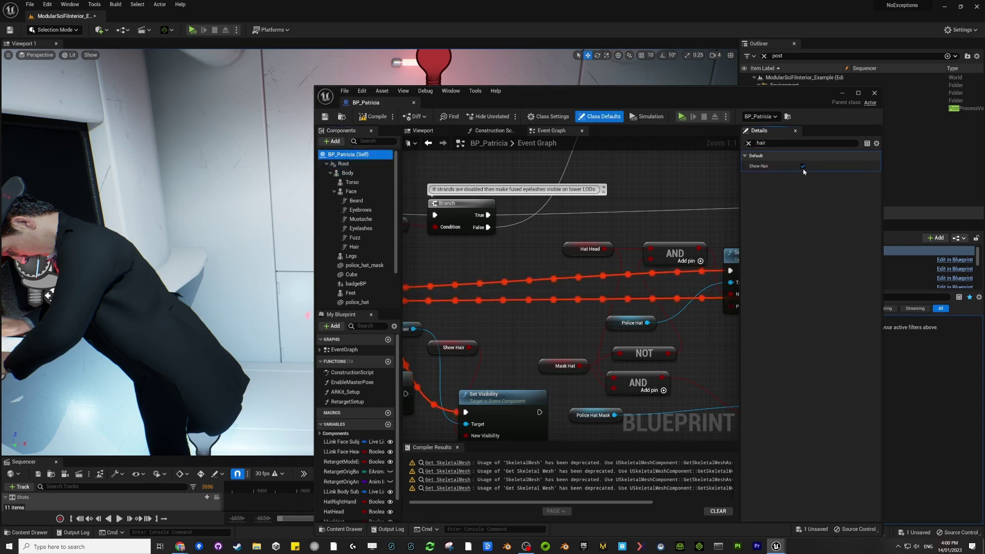
left_click(803, 167)
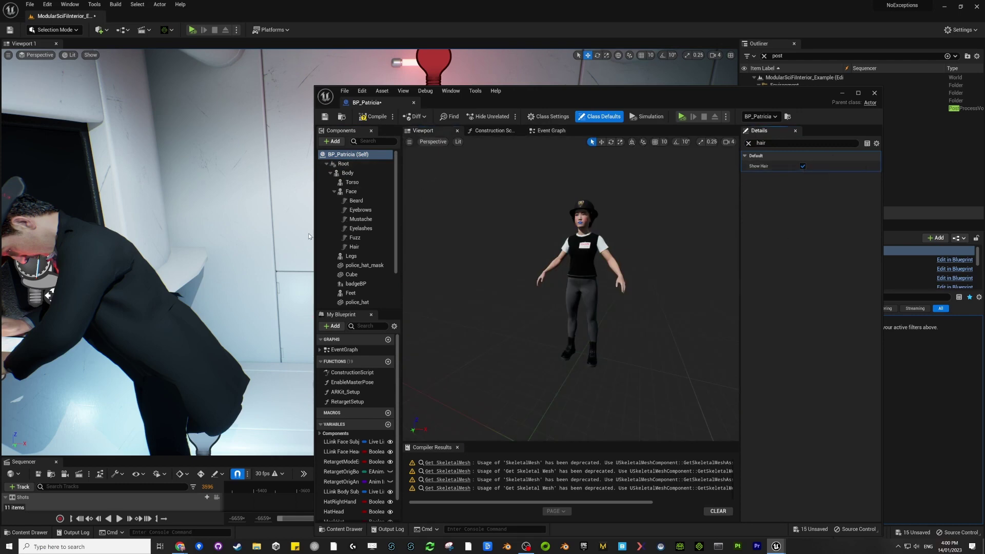
- Review the Hair component's full groom properties and close the BP_Patricia blueprint
left_click(346, 248)
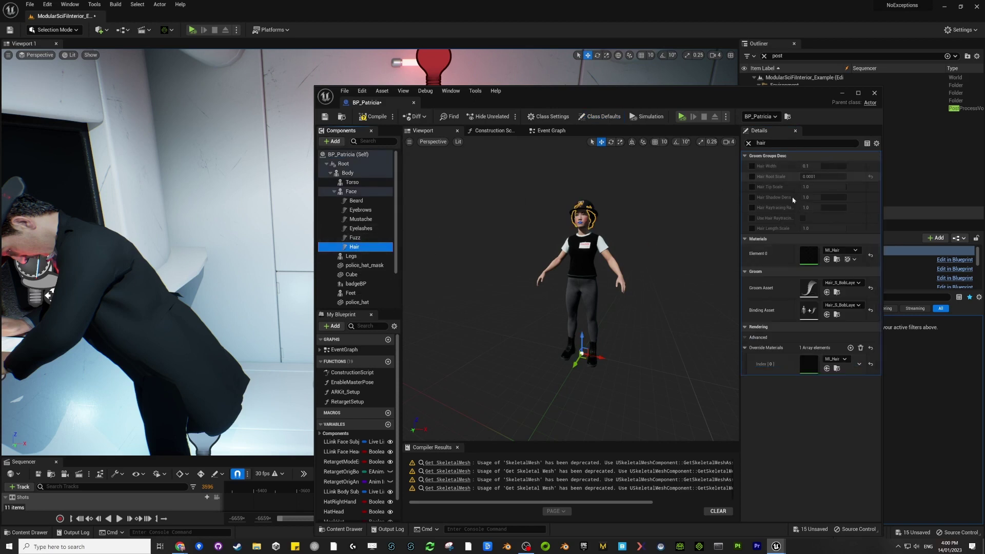
left_click(763, 144)
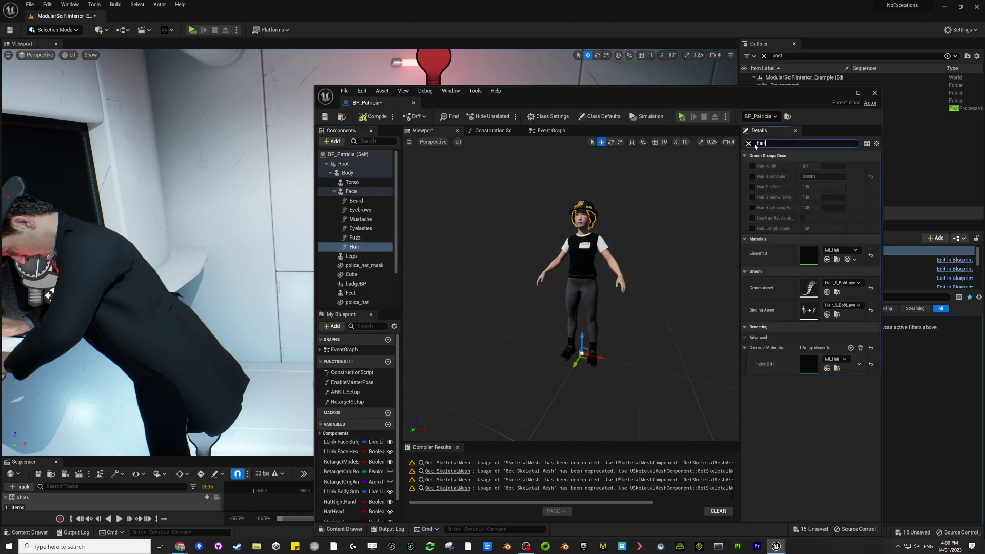
left_click(748, 143)
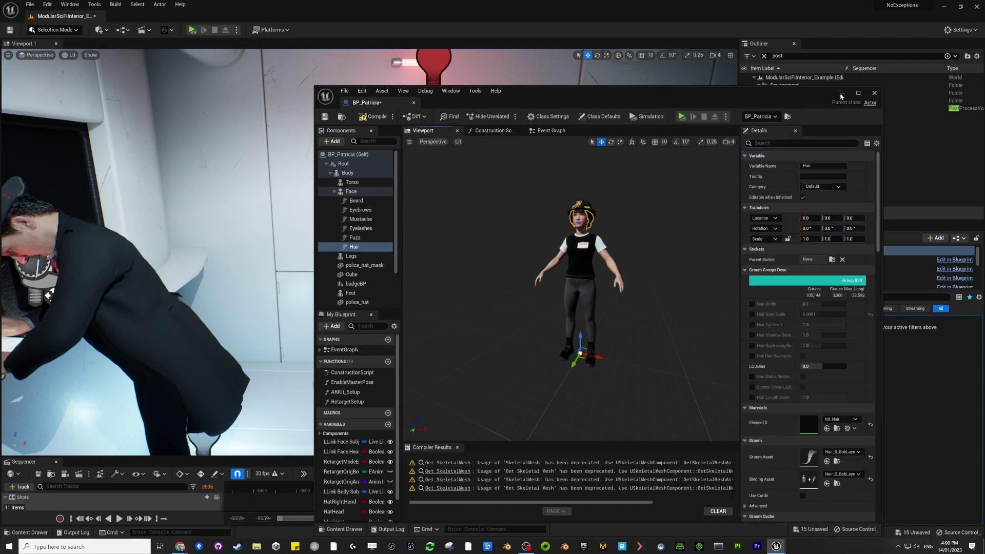
left_click(874, 93)
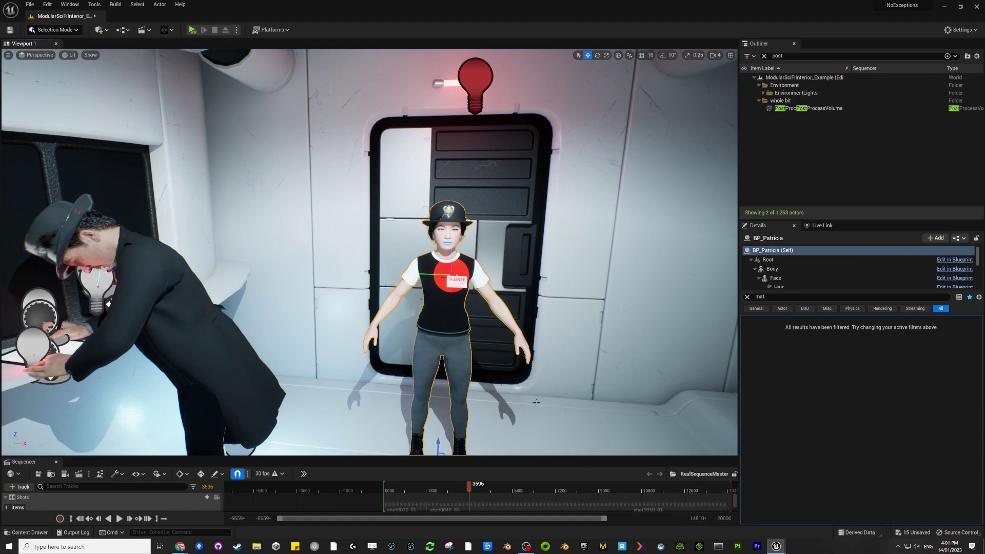
- Search the project settings for "custom depth", keep Custom Depth-Stencil Pass on Enabled, and close the settings
left_click(47, 4)
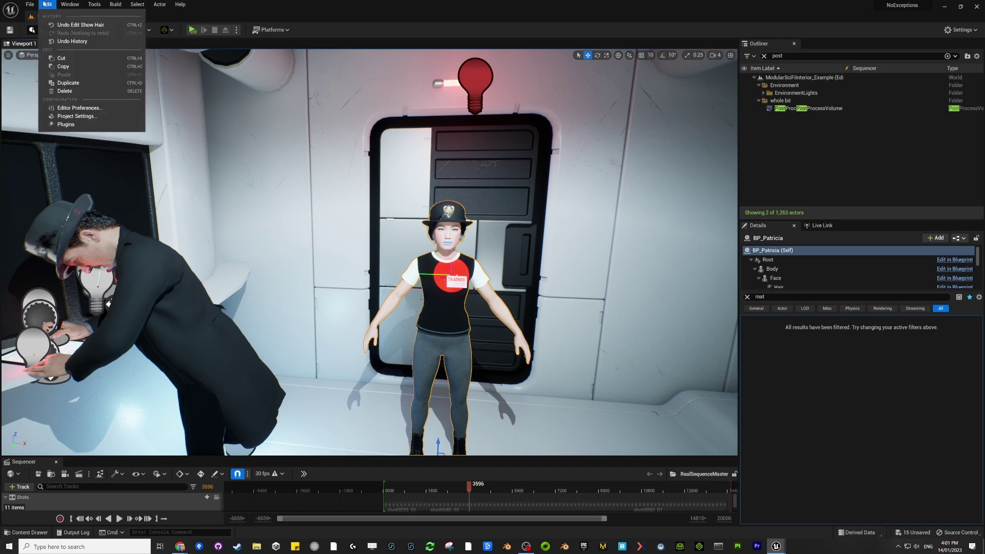
left_click(82, 116)
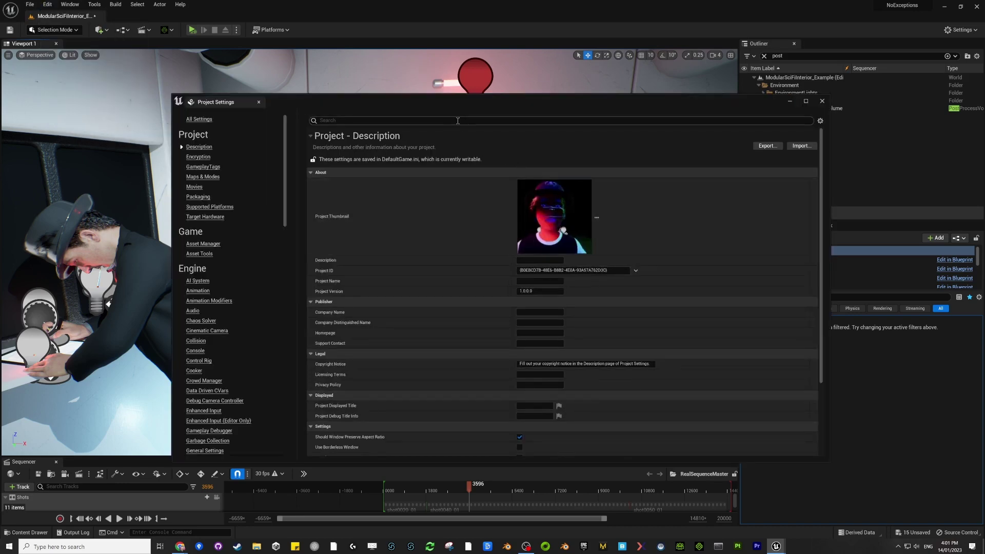
type("custom")
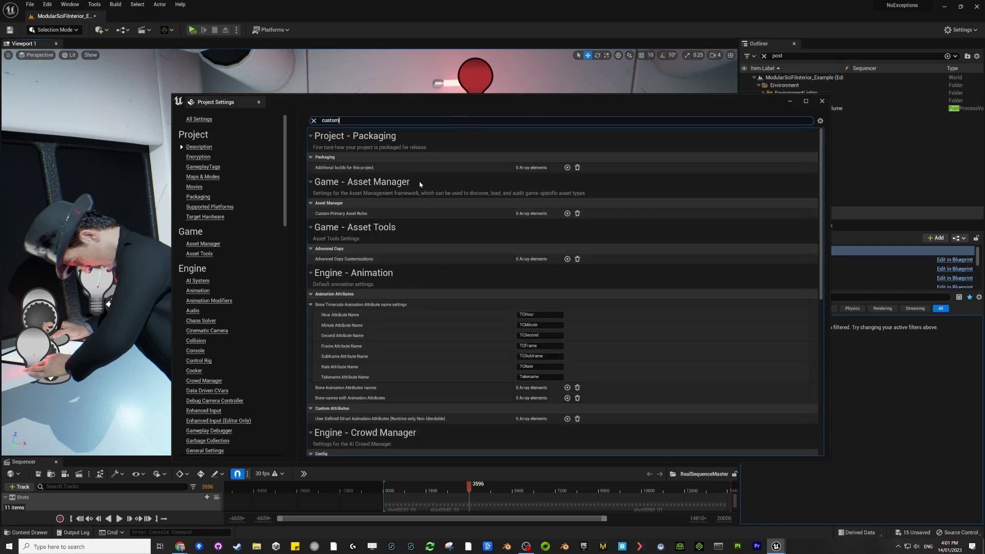
scroll(488, 354, "down", 5)
type("d")
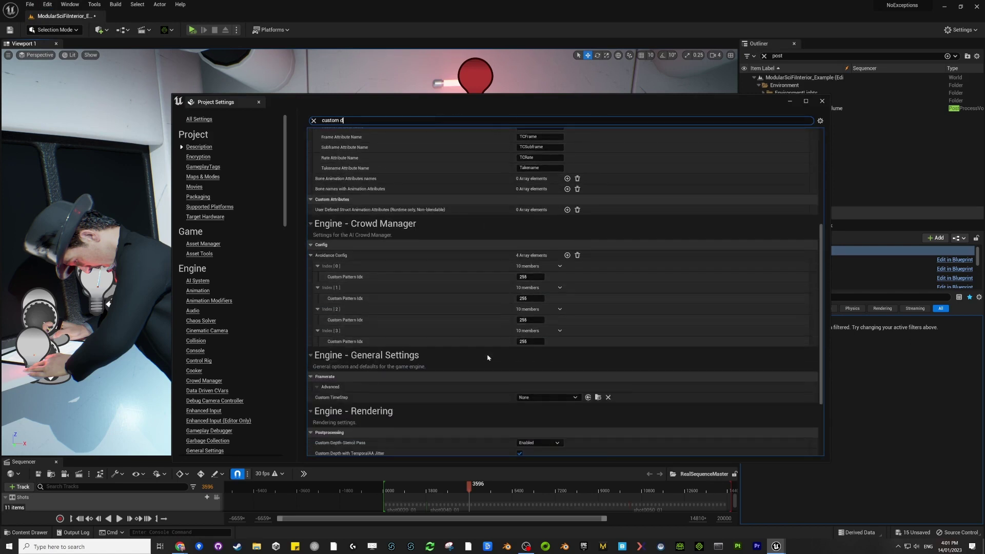
type("epth")
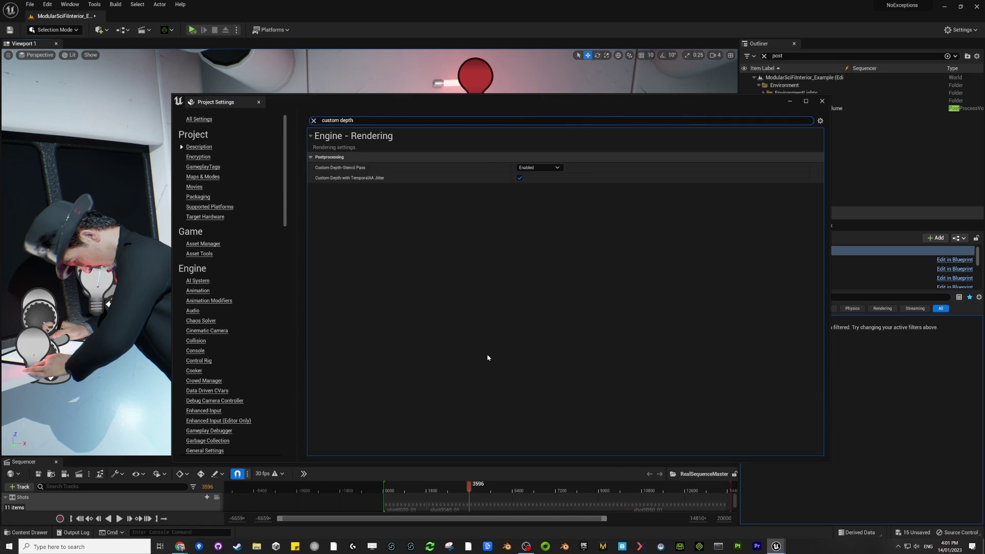
left_click(539, 167)
left_click(554, 195)
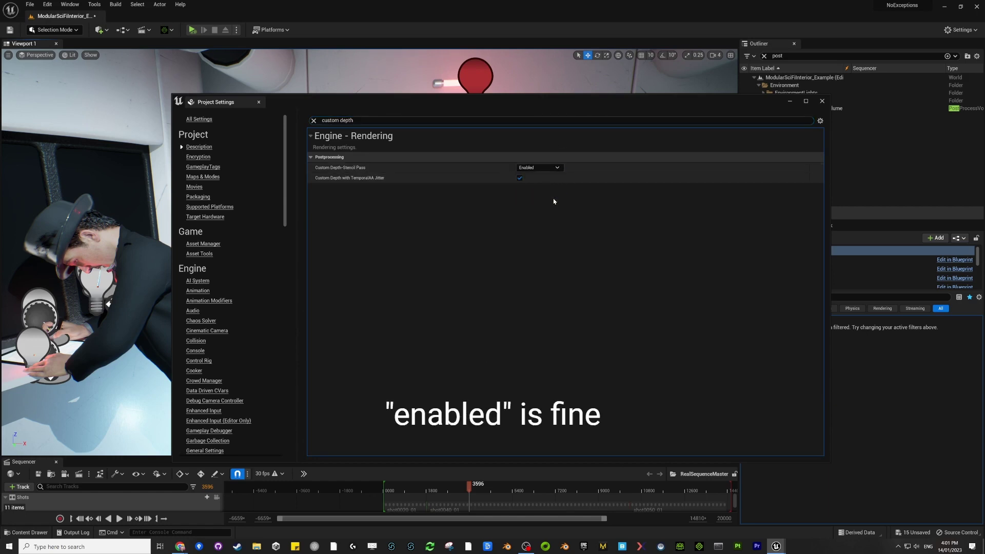
left_click(313, 121)
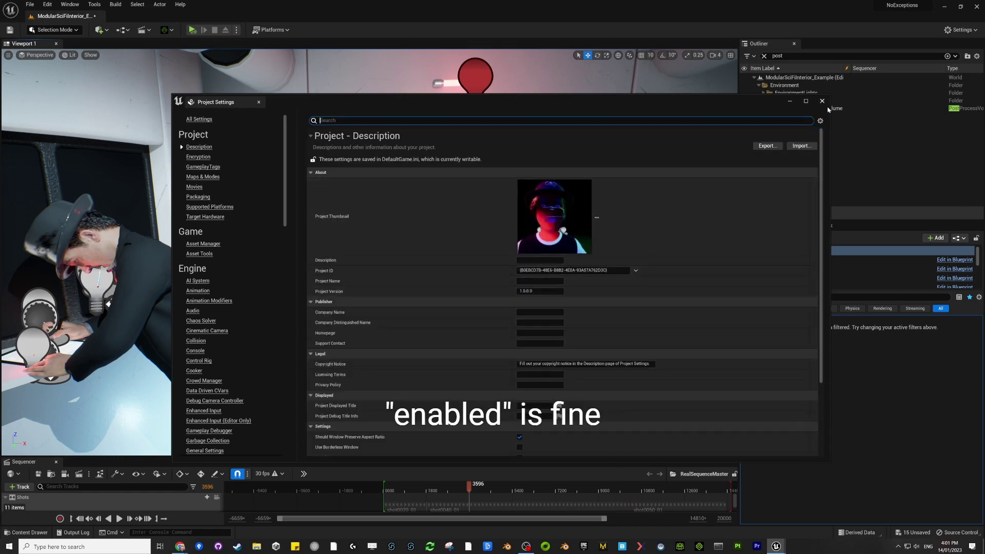
left_click(822, 101)
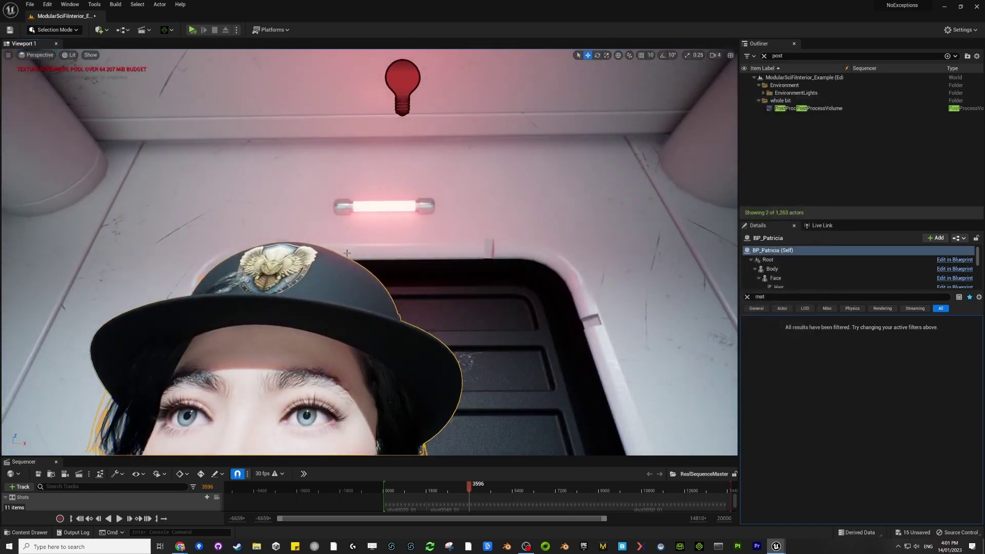
key("s")
right_click_drag(209, 283, 384, 340)
key("w")
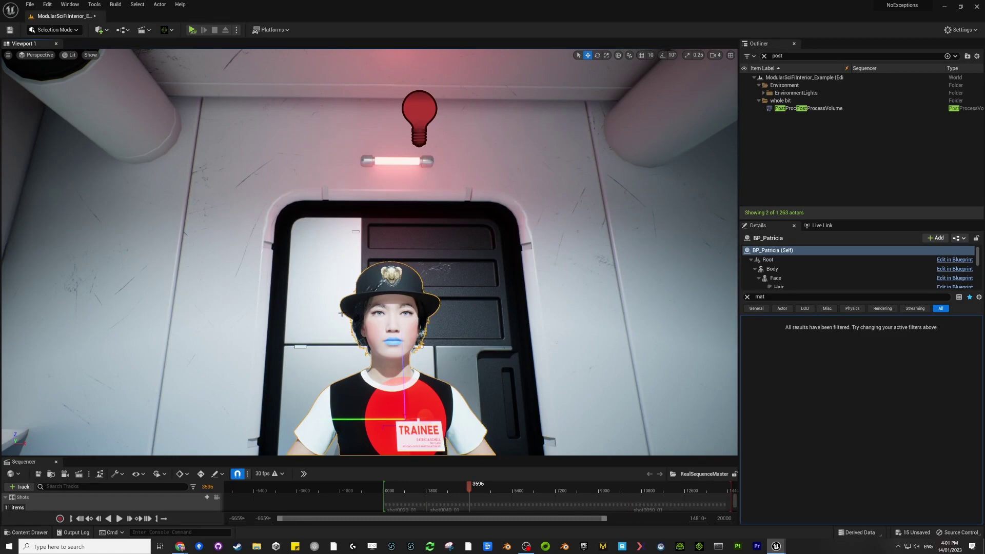
right_click_drag(341, 306, 398, 267)
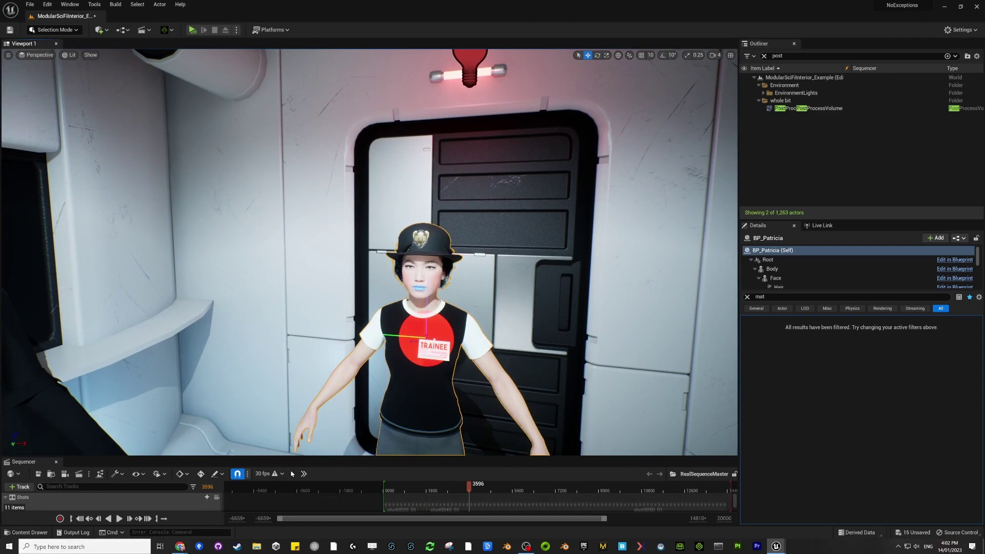
- Switch to the browser and look at Unreal Engine's tutorials on creating masks with the Custom Stencil Buffer and the Custom Depth Buffer
key("alt+Tab")
key("alt+Tab")
key("alt+Tab")
key("alt+Tab")
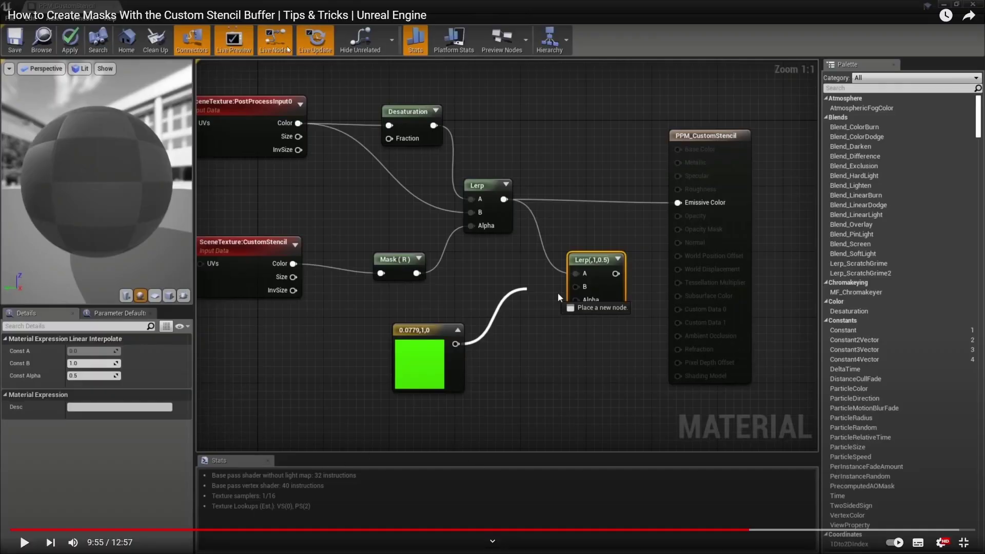
key("alt+Tab")
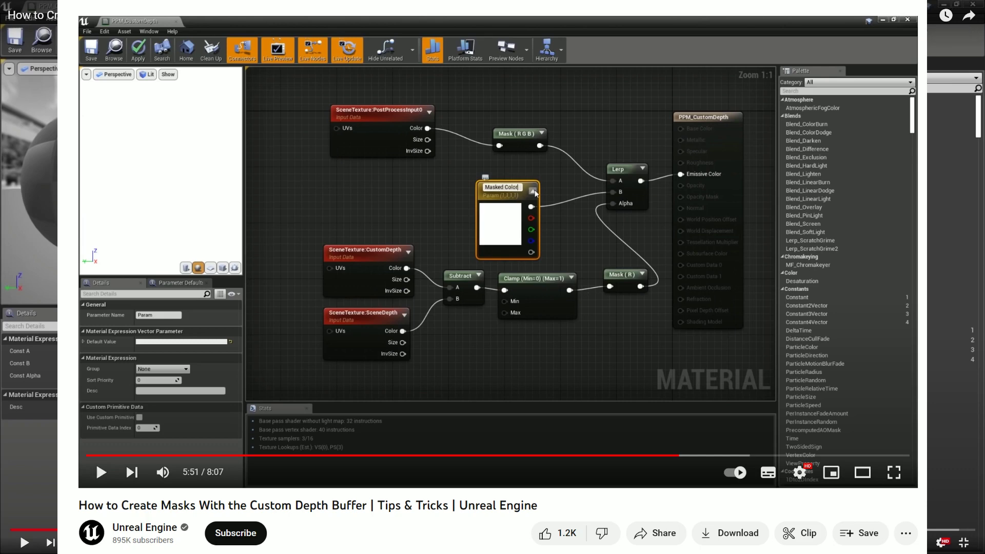
- Return to the BP_Patricia blueprint, switch on Mask Hat in its class defaults, and inspect the hat on the head
key("alt+Tab")
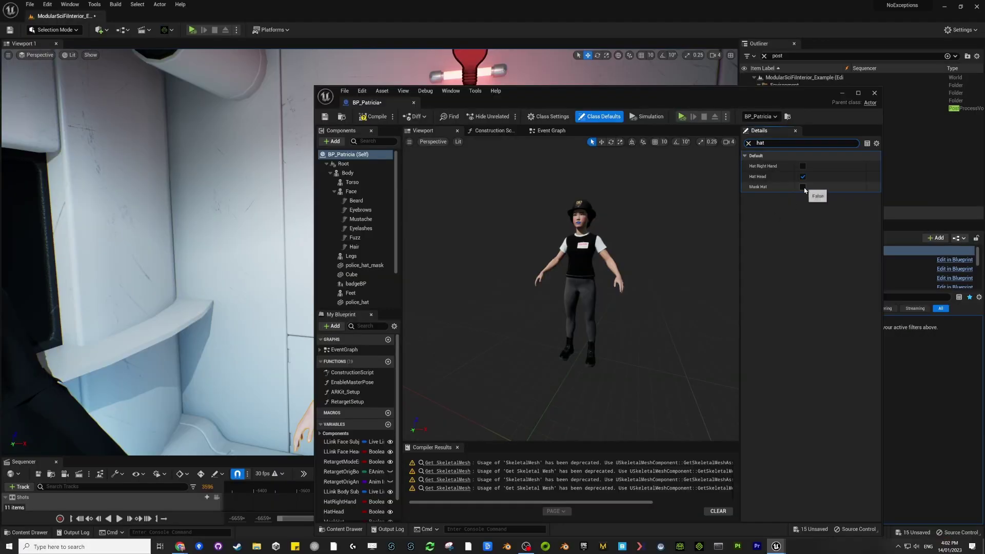
left_click(803, 186)
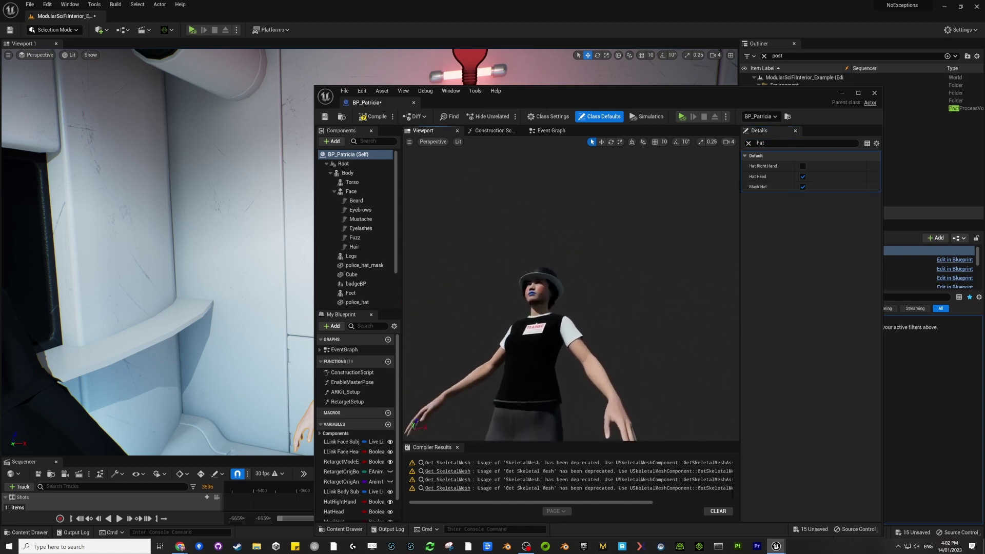
mouse_move(571, 287)
right_mouse_down()
mouse_move(574, 333)
mouse_move(570, 277)
mouse_move(570, 298)
right_mouse_up()
right_click_drag(538, 230, 537, 259)
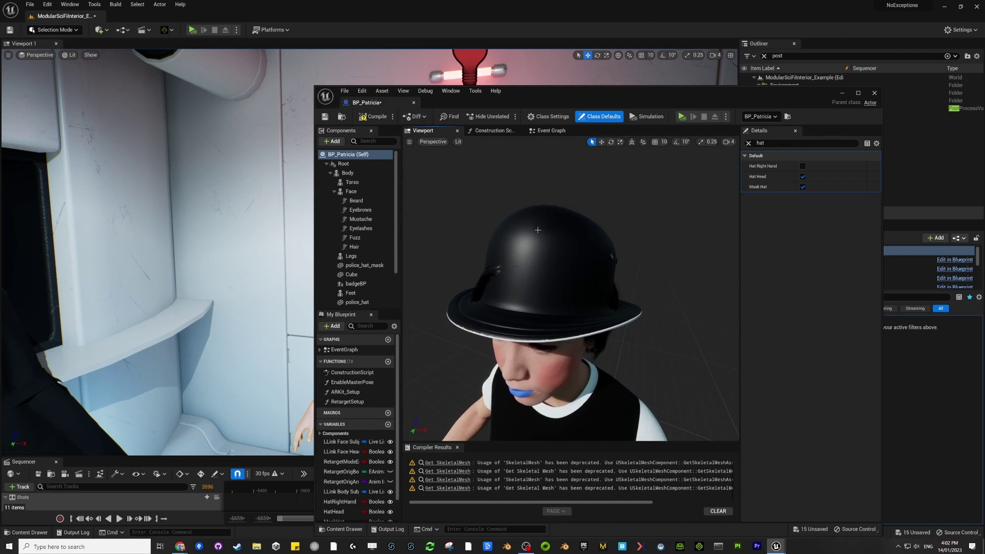
right_click_drag(553, 367, 542, 307)
scroll(582, 281, "up", 5)
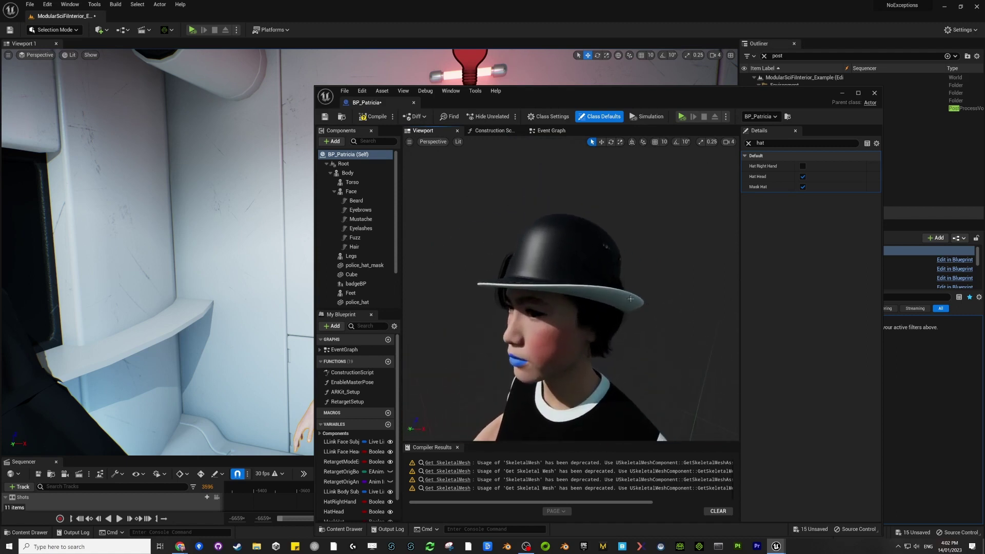
mouse_move(631, 299)
right_mouse_down()
mouse_move(648, 302)
mouse_move(639, 300)
right_mouse_up()
- Select the police_hat_mask component on the character's head, check its mesh and material properties, and minimize the blueprint window
left_click(559, 281)
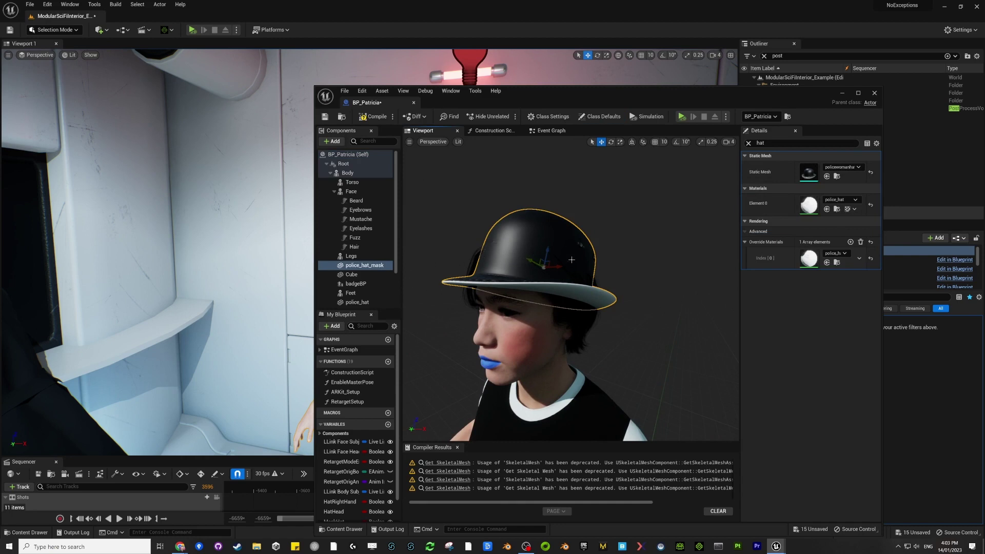
left_click_drag(571, 259, 564, 269)
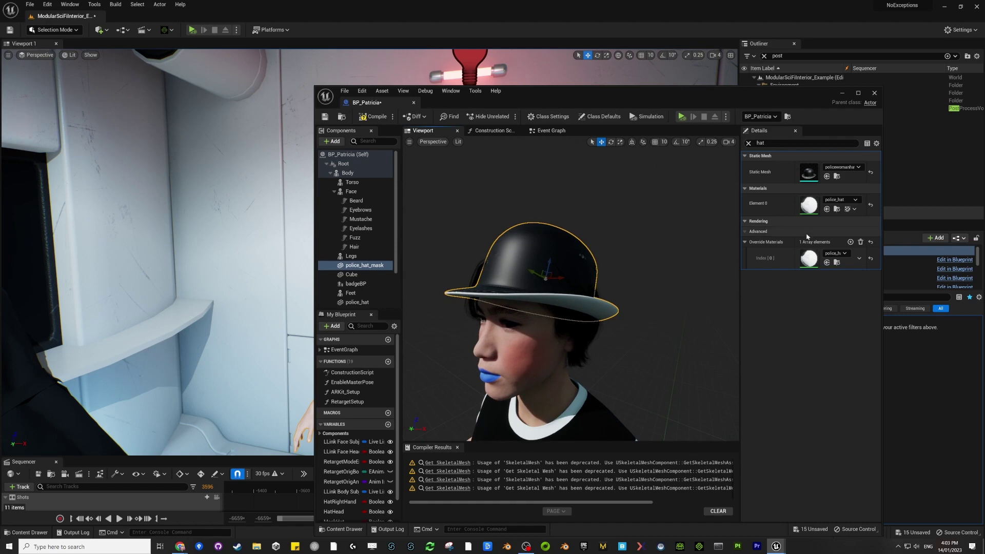
mouse_move(558, 243)
right_mouse_down()
mouse_move(552, 237)
mouse_move(558, 242)
right_mouse_up()
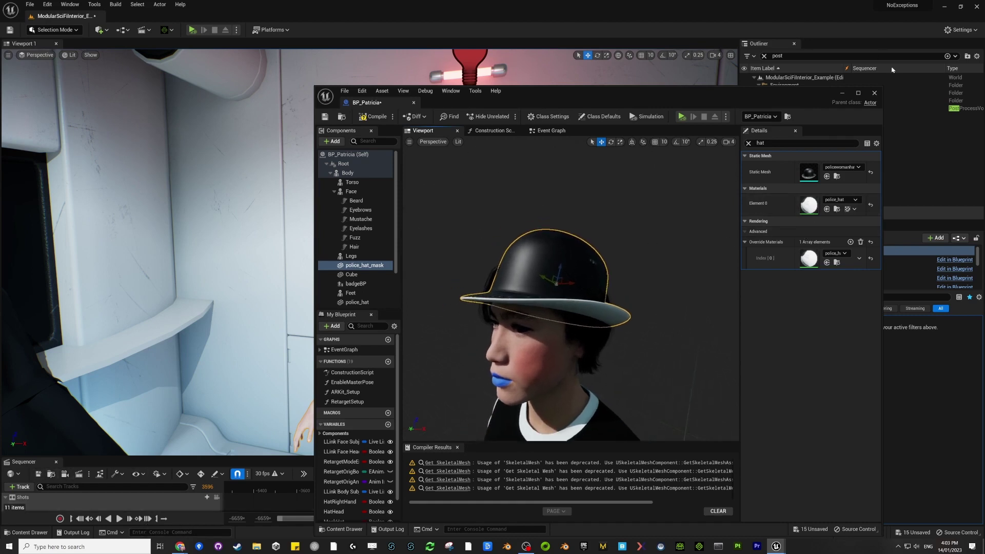
left_click(842, 93)
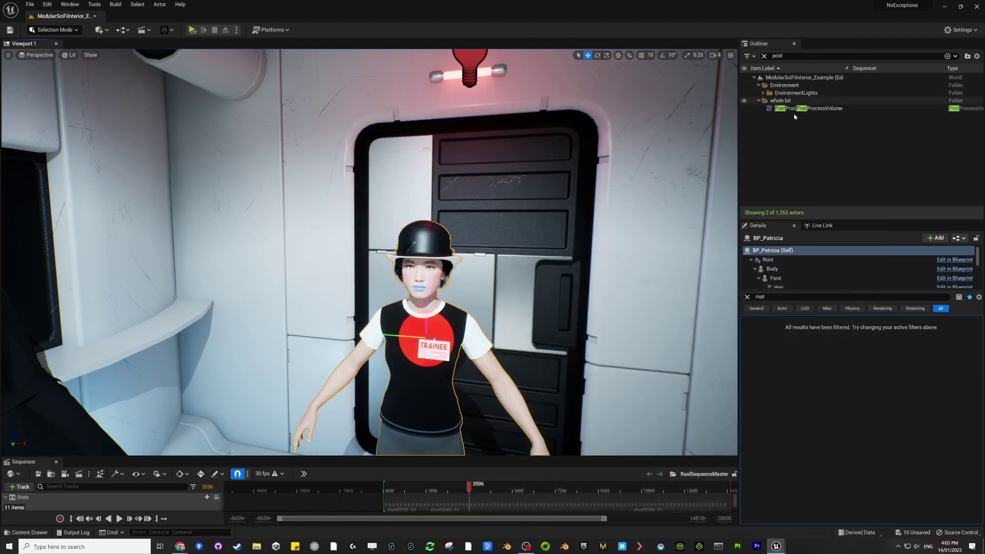
- Add one Asset reference element to the Post Process Materials array of PostProcessVolume2
left_click(838, 109)
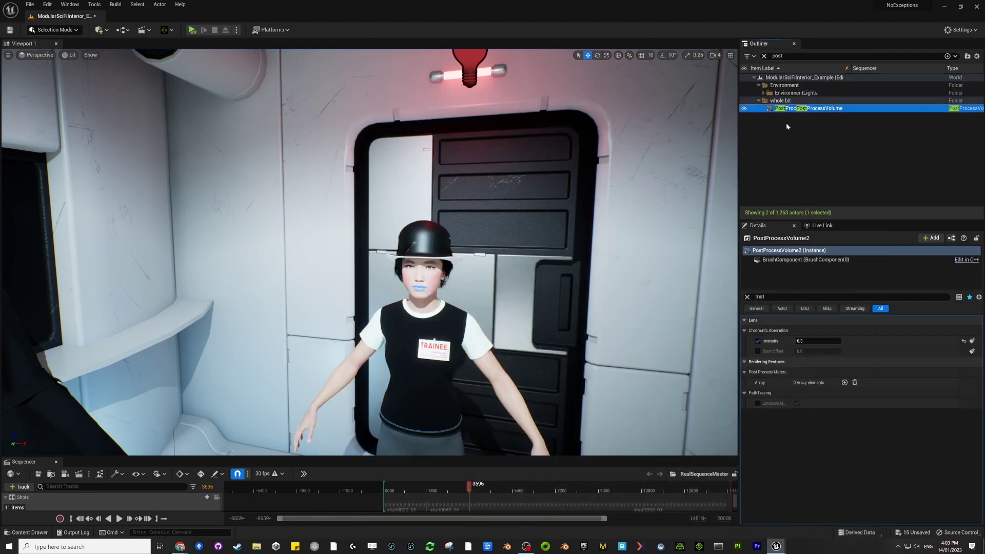
left_click_drag(795, 297, 650, 290)
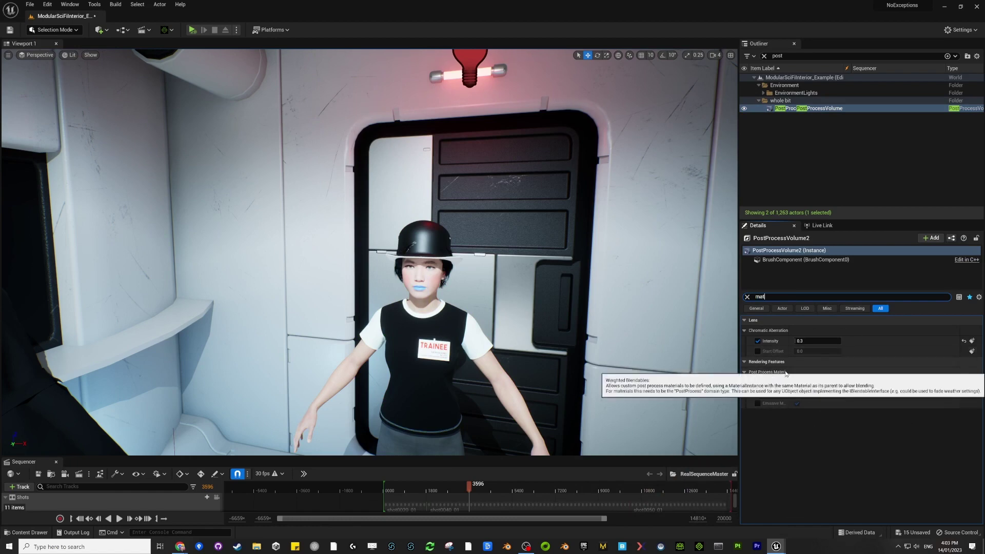
left_click(845, 383)
left_click(809, 393)
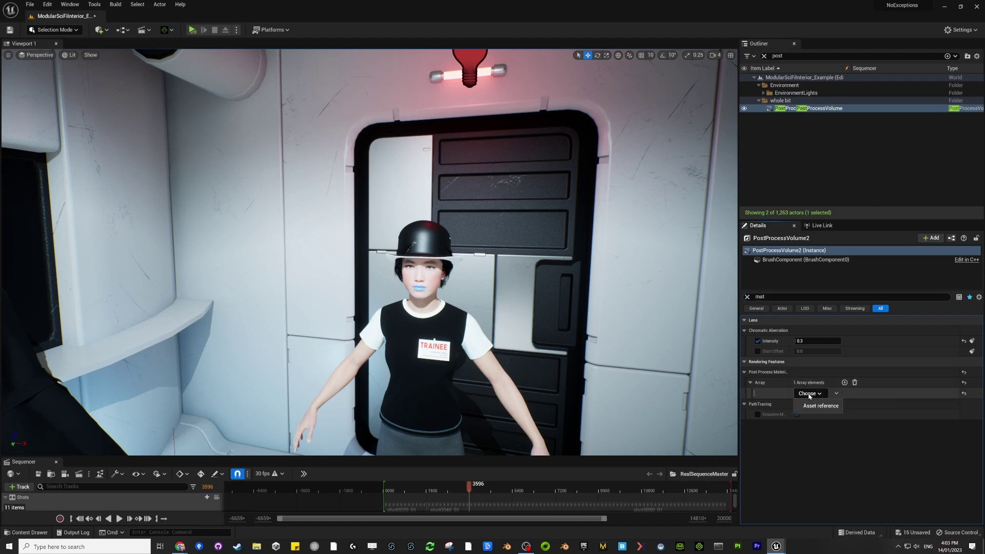
left_click(817, 406)
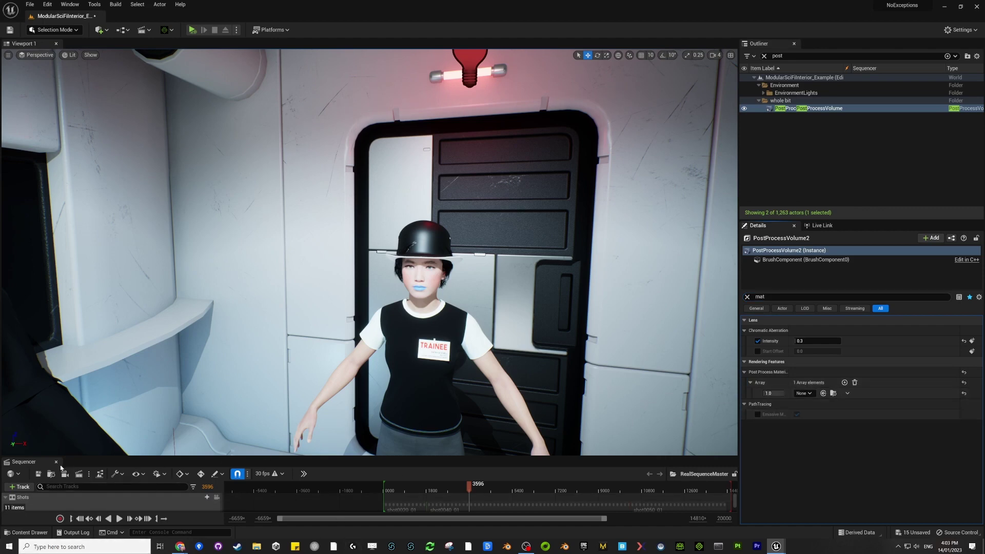
- Browse the project content to the models/maskmaterial folder and view the mask materials in it
left_click(29, 532)
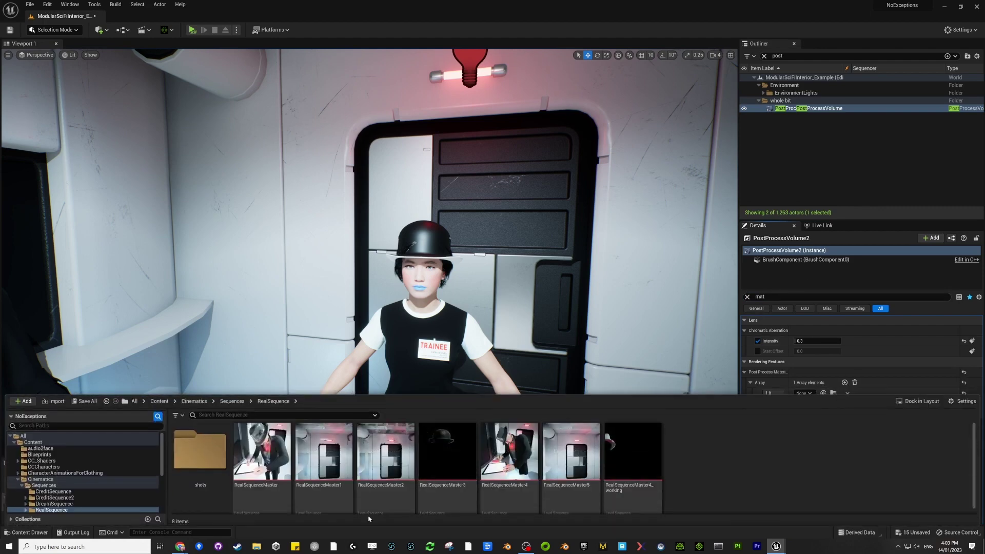
scroll(49, 486, "down", 4)
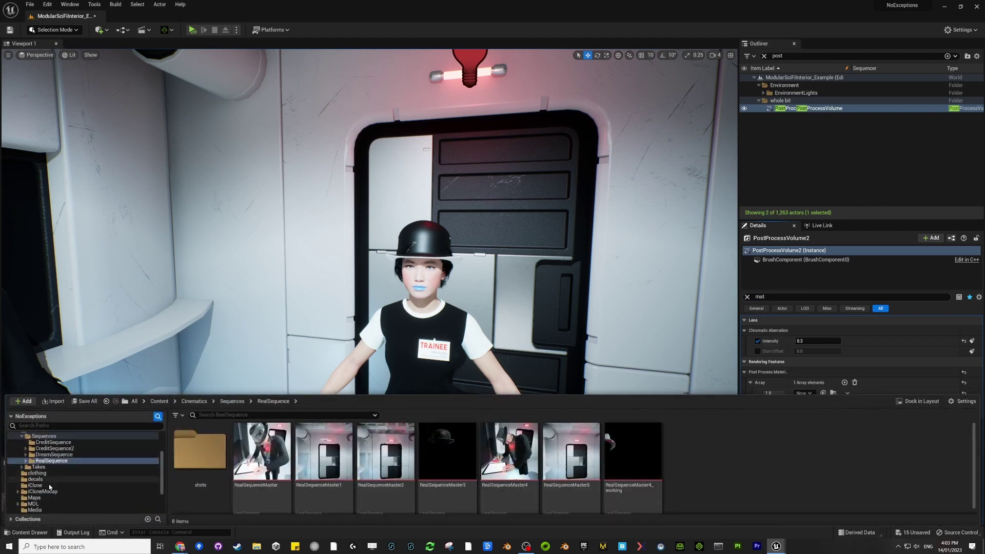
scroll(49, 486, "down", 4)
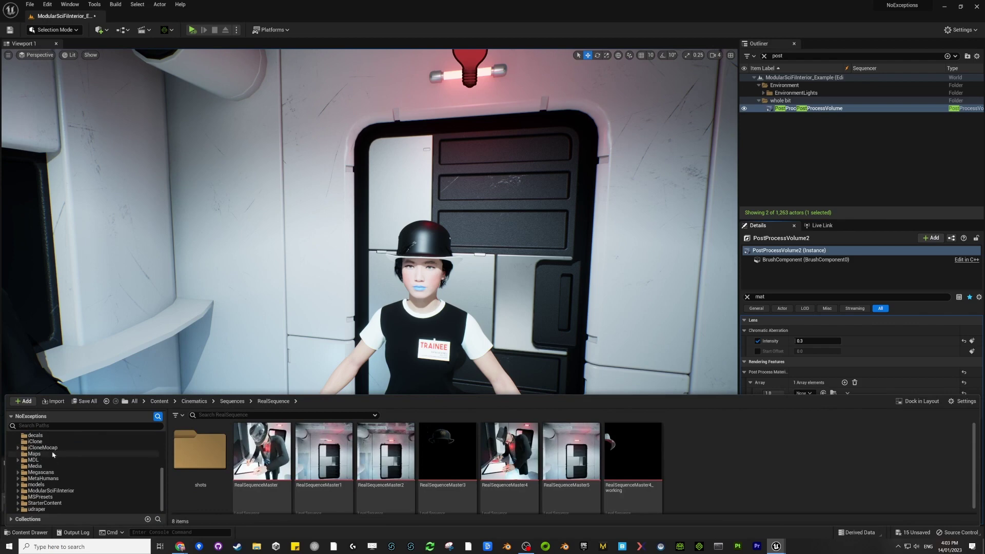
left_click(36, 484)
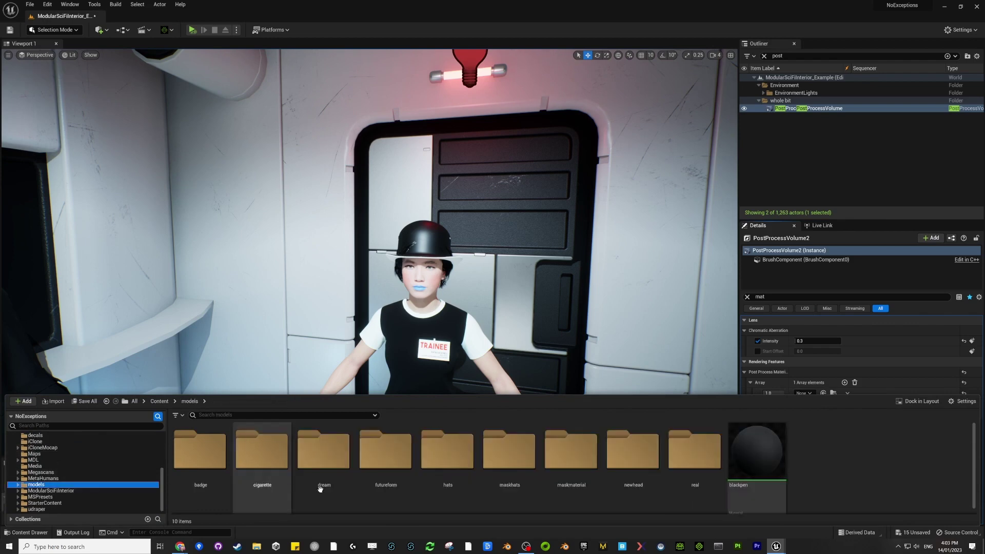
double_click(553, 452)
right_click(549, 452)
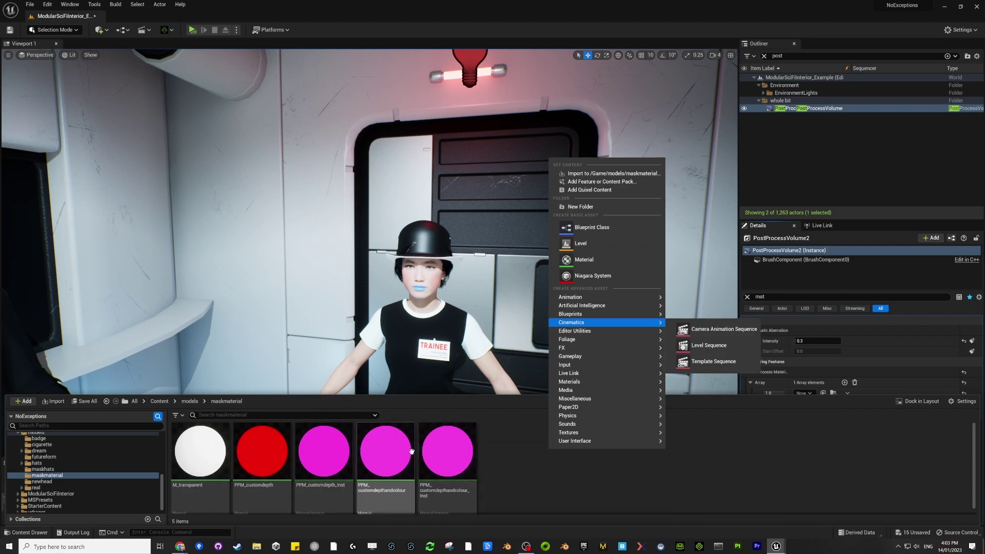
left_click(527, 474)
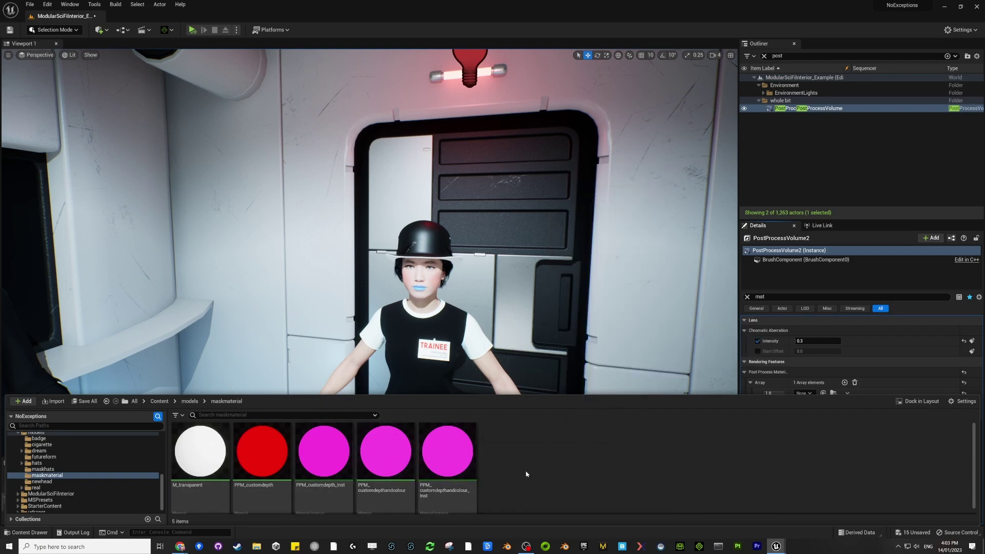
- In the BP_Patricia blueprint, enable Render CustomDepth Pass on the police_hat_mask component and save the blueprint
left_click(422, 230)
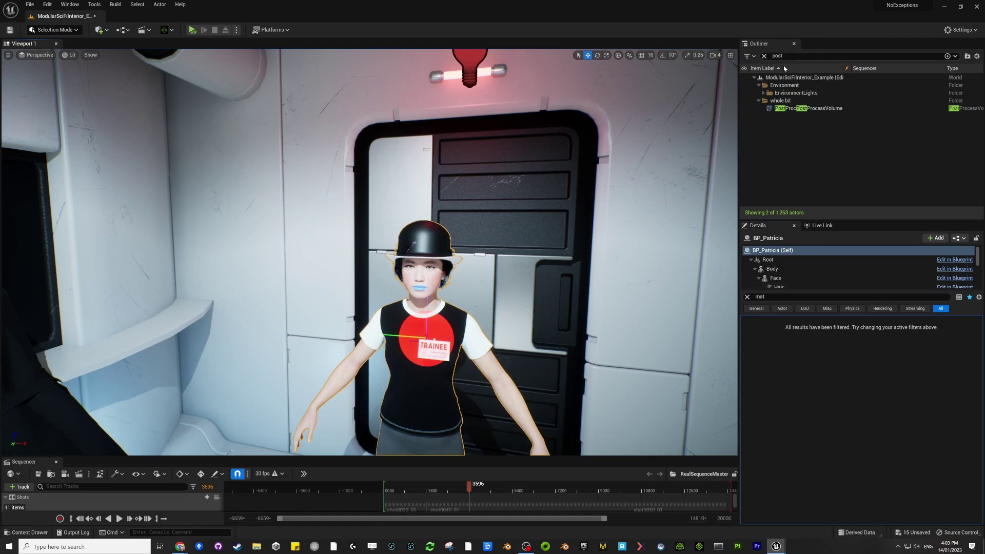
scroll(801, 275, "down", 3)
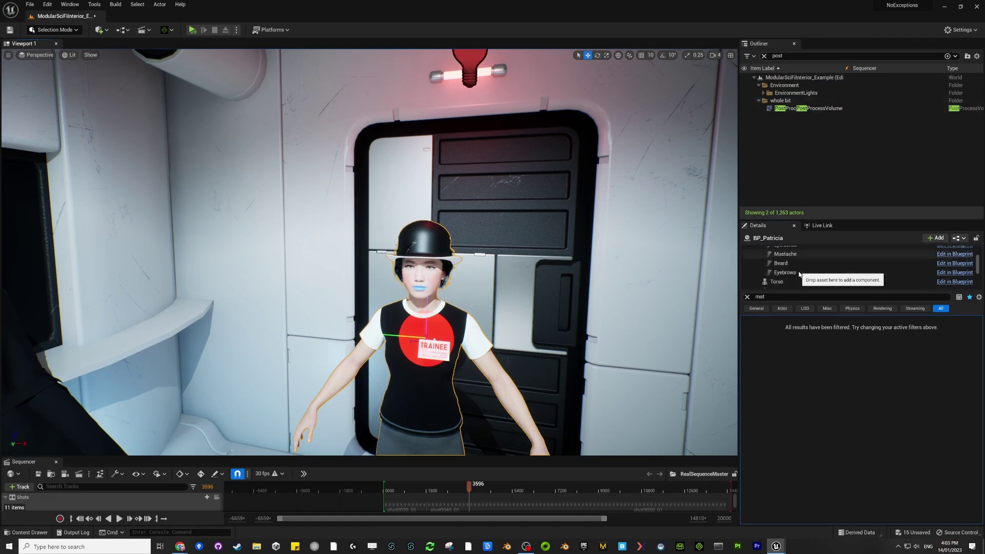
left_click(949, 251)
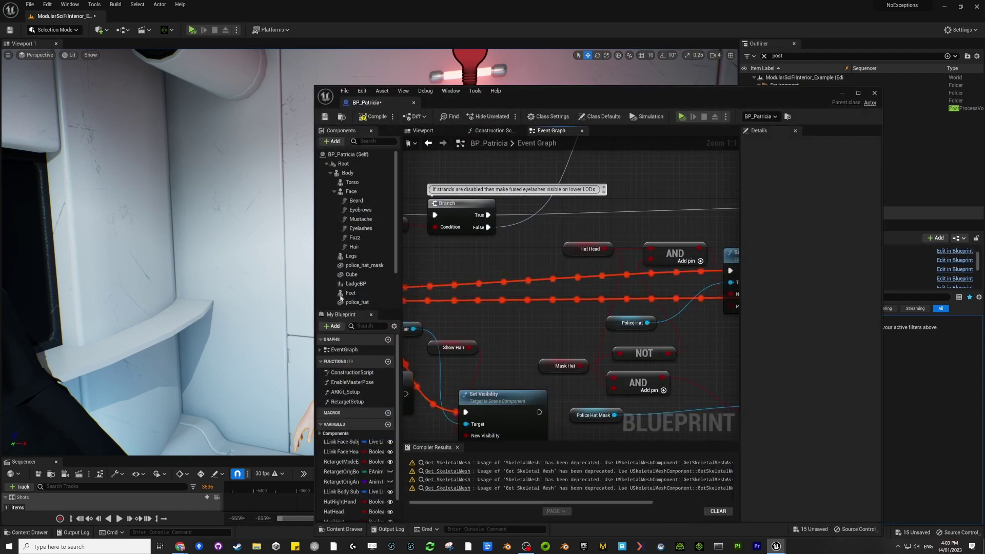
left_click(362, 266)
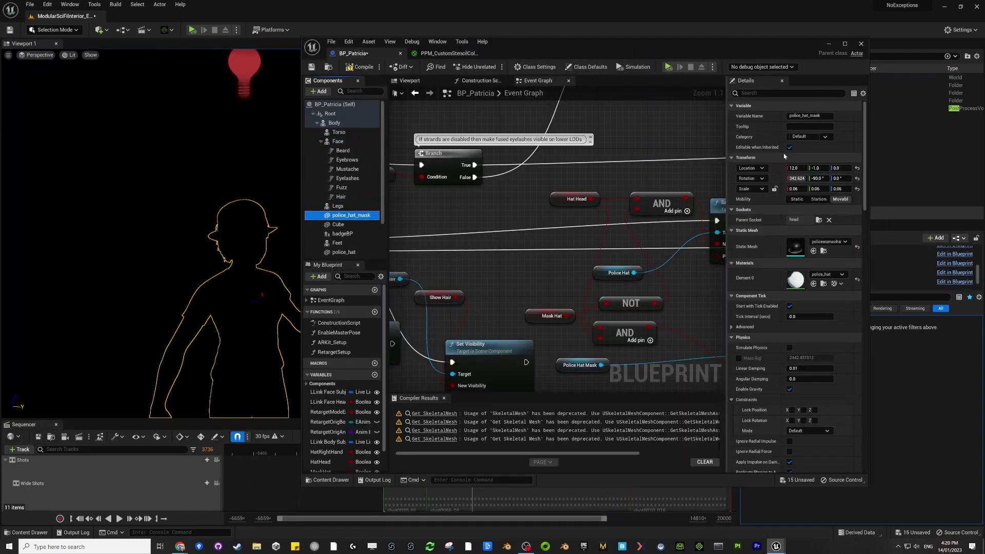
left_click(792, 94)
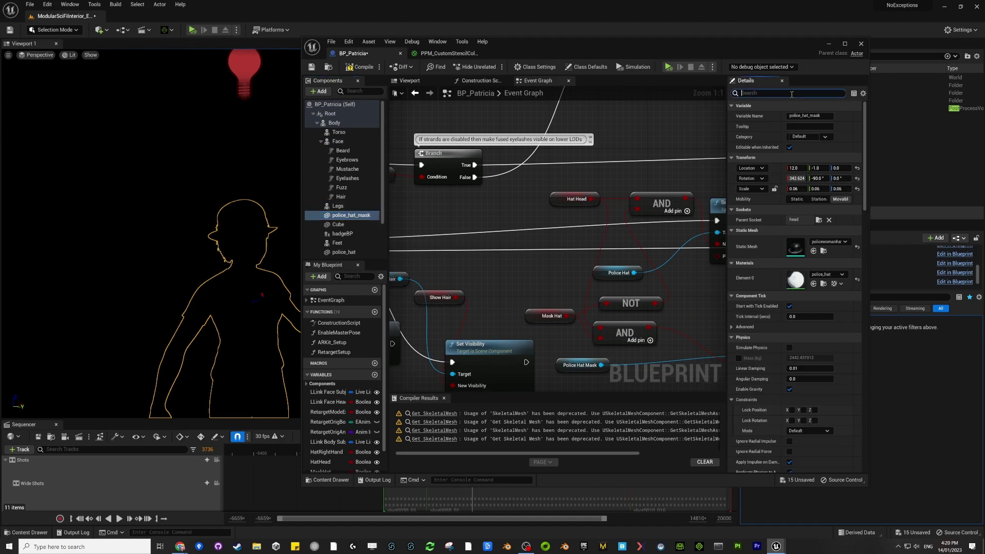
type("depth")
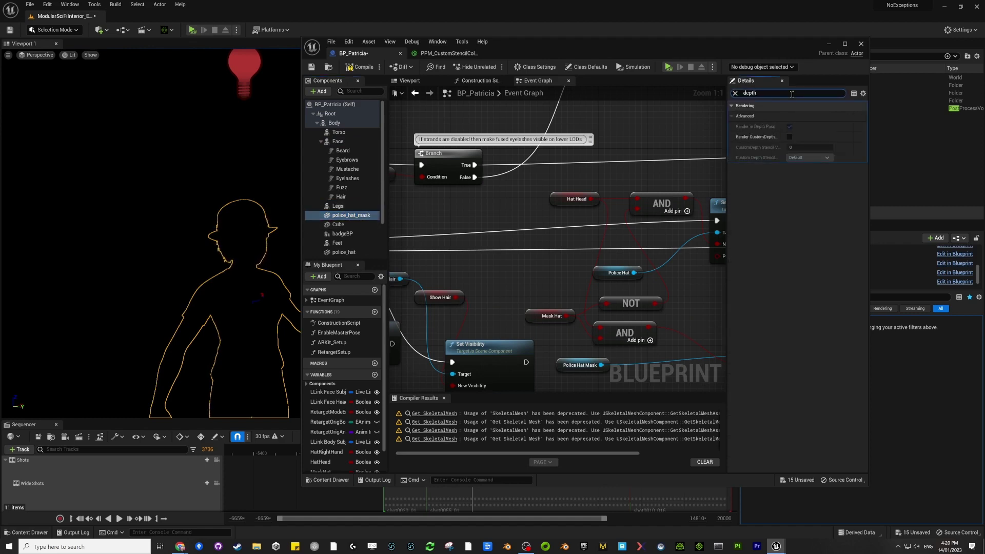
left_click(789, 137)
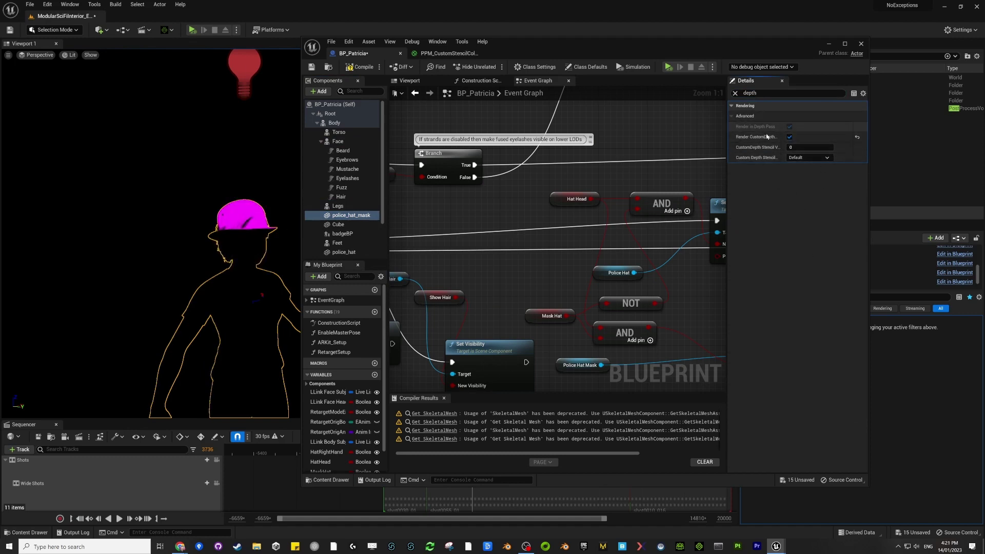
key("ctrl+s")
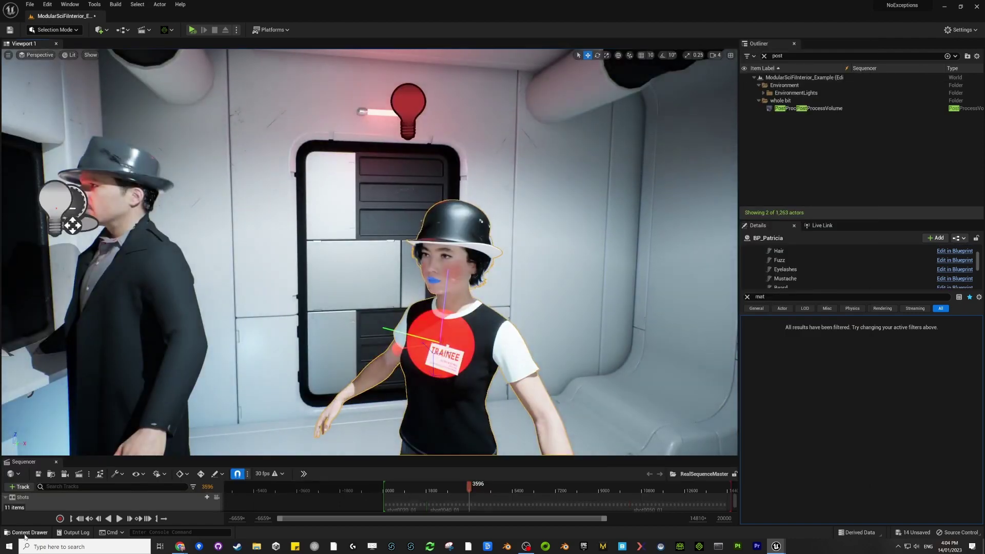
- Create a new material named PPM_CustomStencilColorMask in the models/maskmaterial content folder
left_click(25, 532)
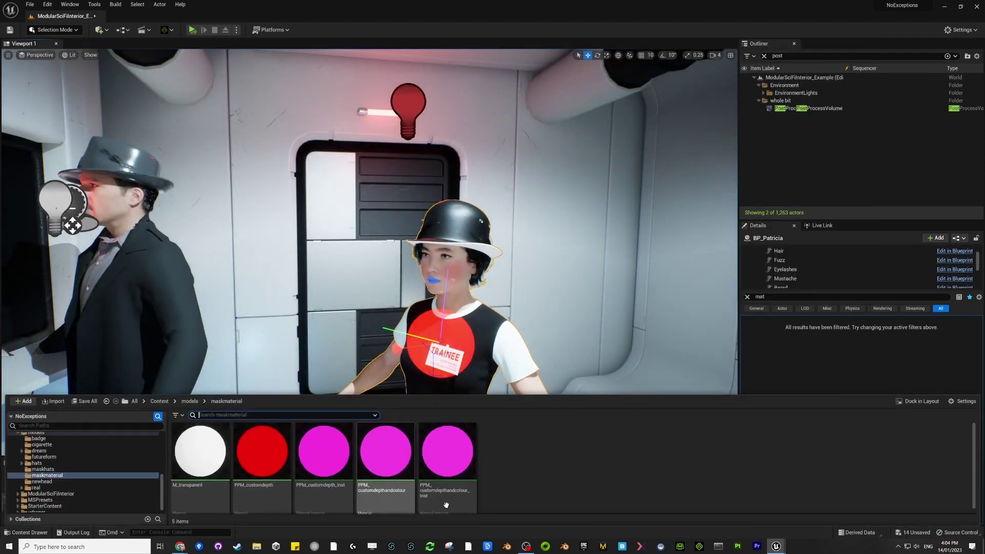
right_click(535, 468)
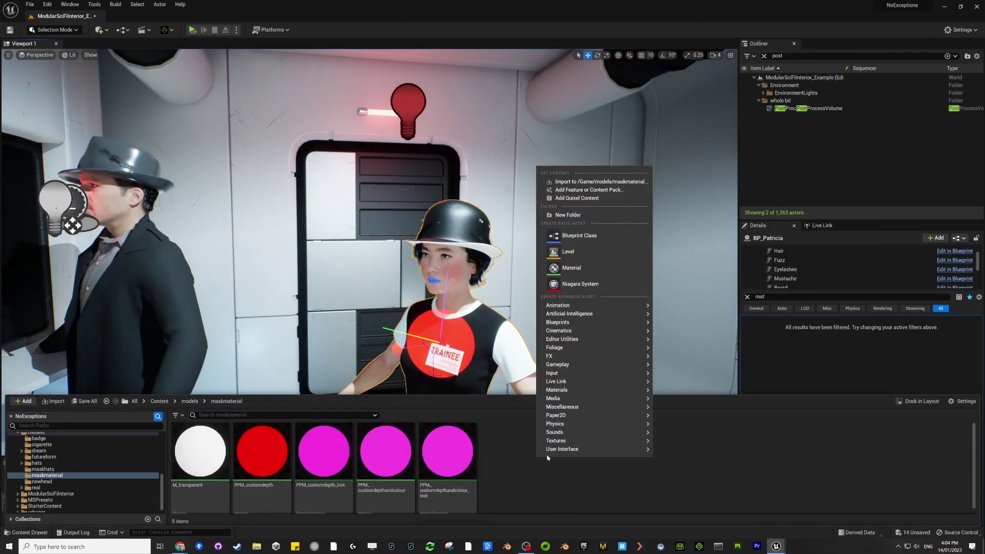
left_click(596, 267)
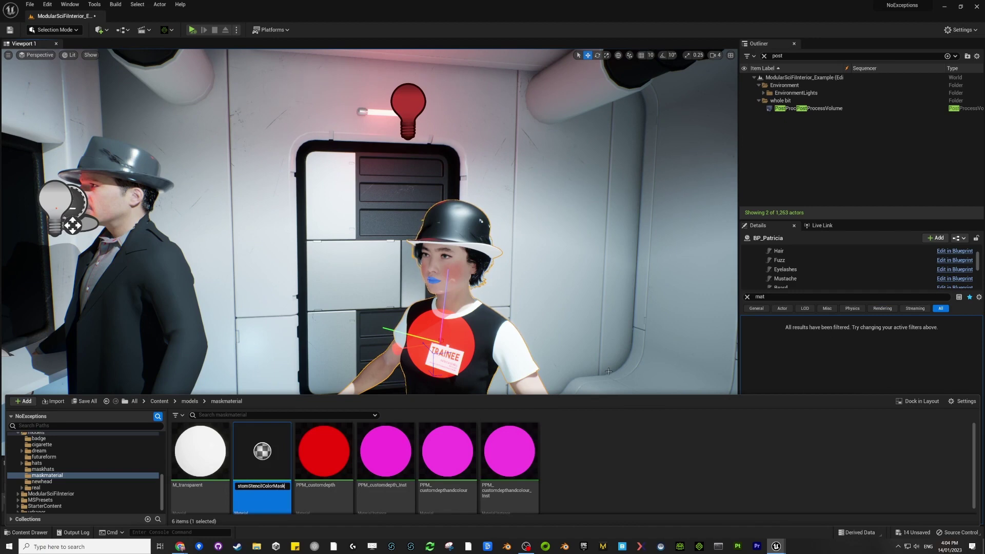
key("Return")
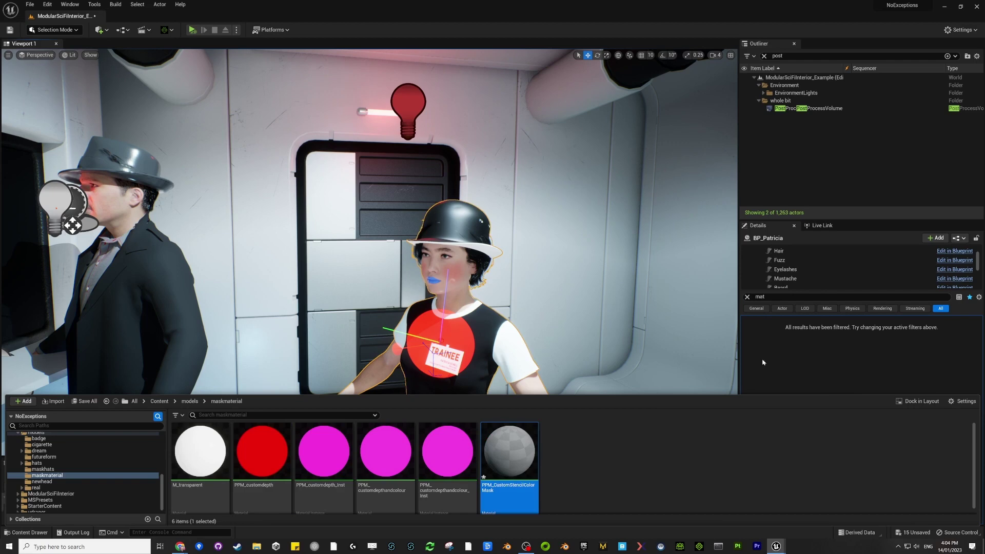
- Open the PPM_CustomStencilColorMask material and set its Material Domain to Post Process
double_click(525, 451)
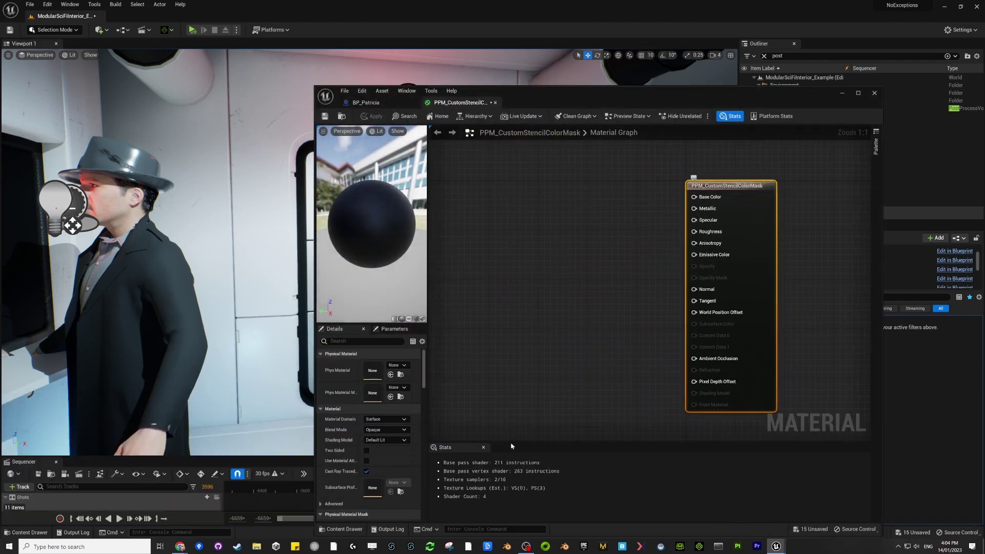
left_click(385, 420)
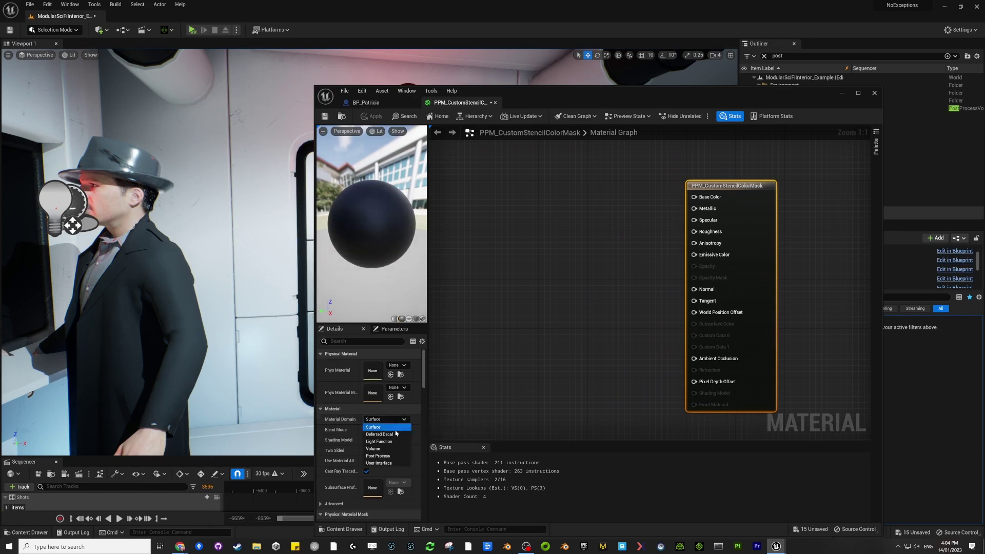
left_click(400, 457)
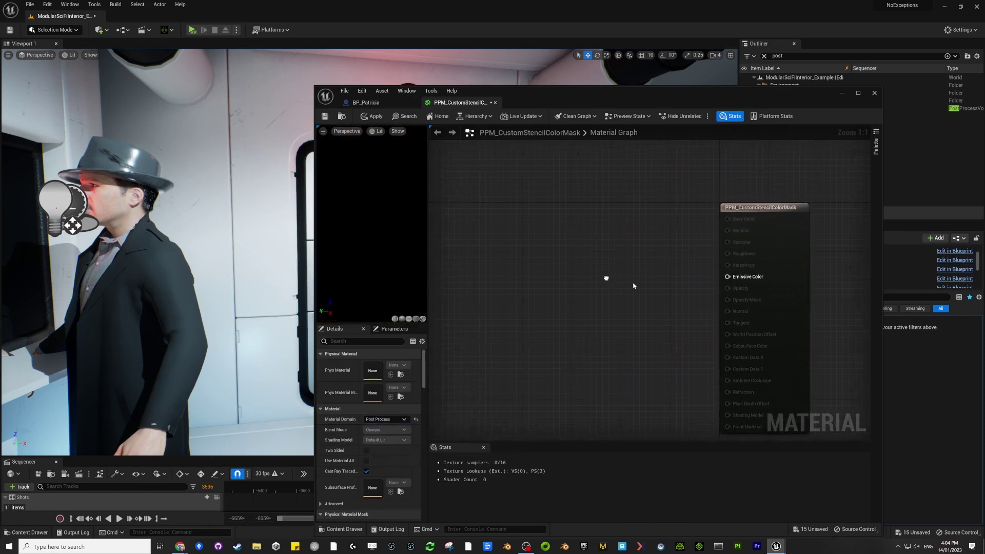
- Add a SceneTexture node to the PPM_CustomStencilColorMask material graph
right_click(492, 225)
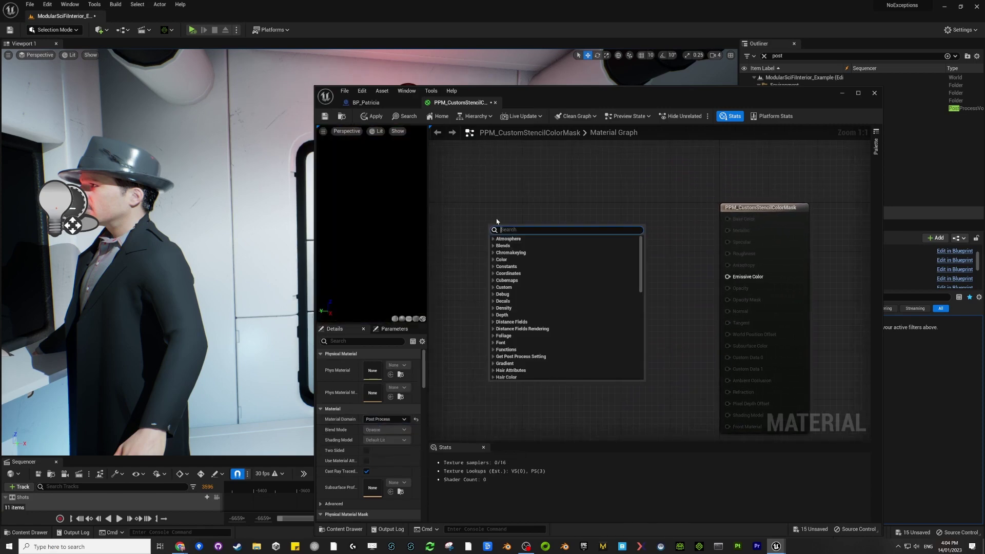
type("scene")
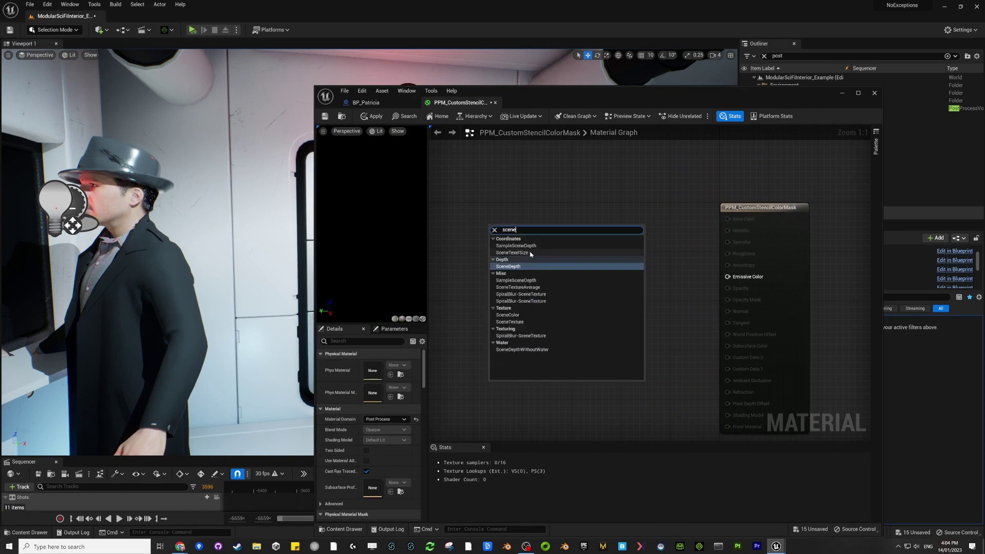
left_click(537, 321)
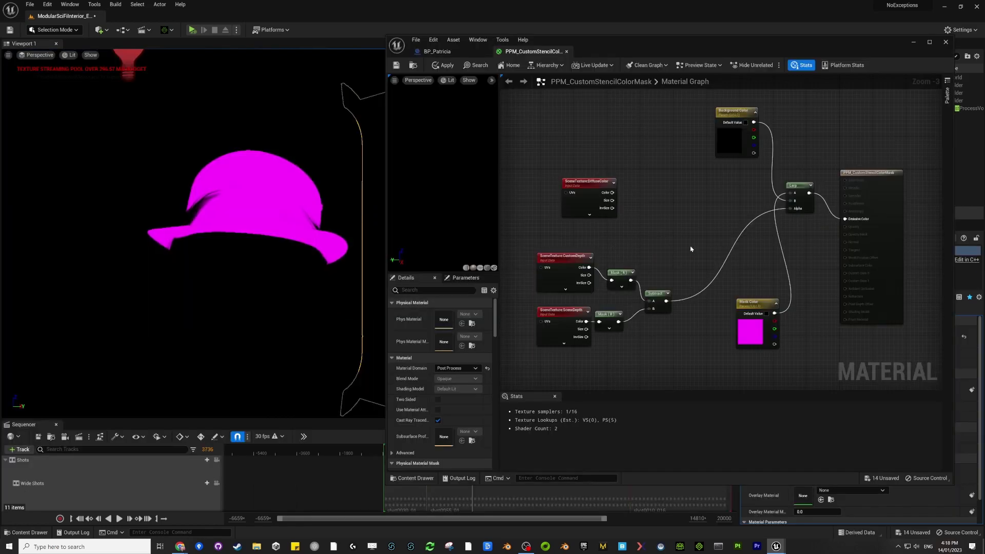
- Reposition the SceneTexture:DiffuseColor node, duplicate a Mask (R) node beside it and connect the Color output to the copy
left_click(595, 183)
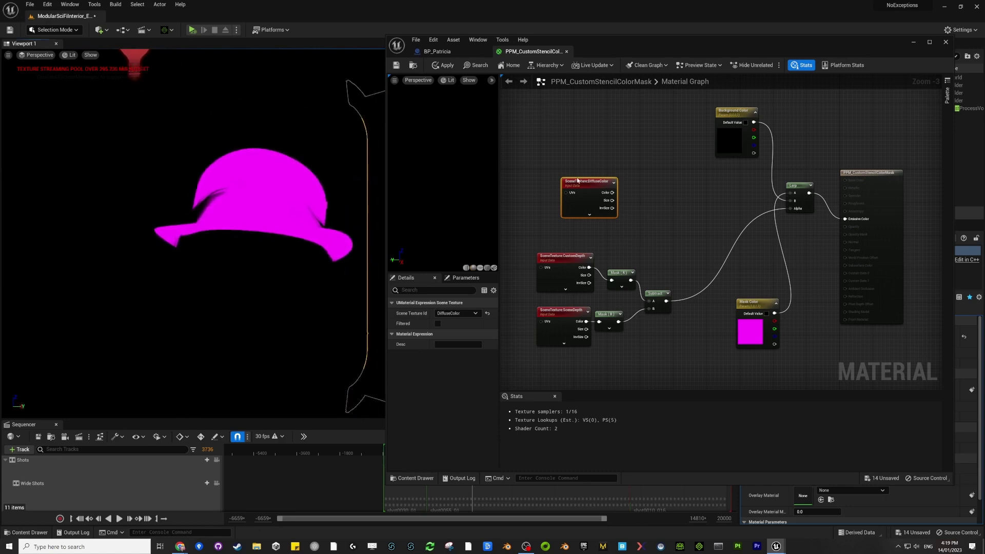
mouse_move(578, 181)
left_mouse_down()
mouse_move(506, 155)
mouse_move(561, 185)
left_mouse_up()
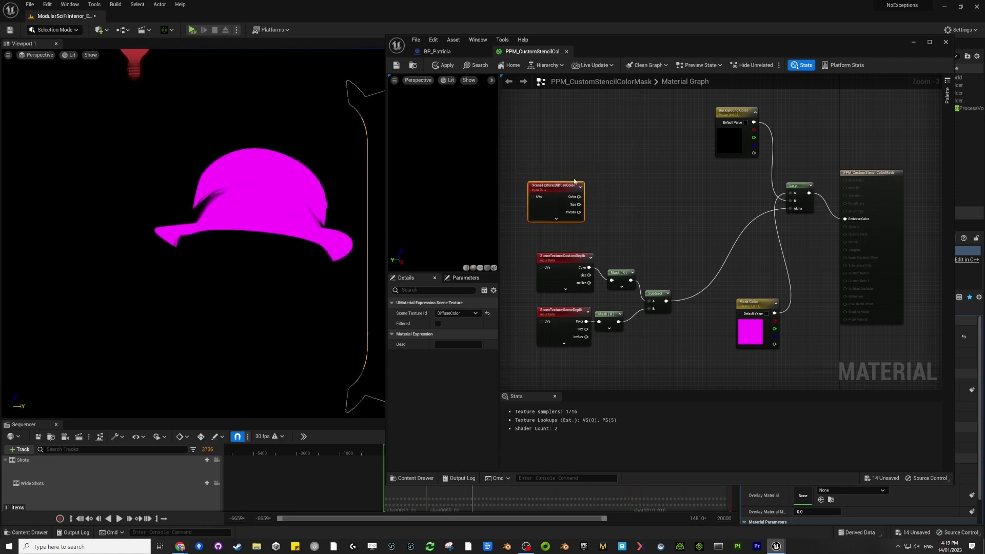
left_click(626, 286)
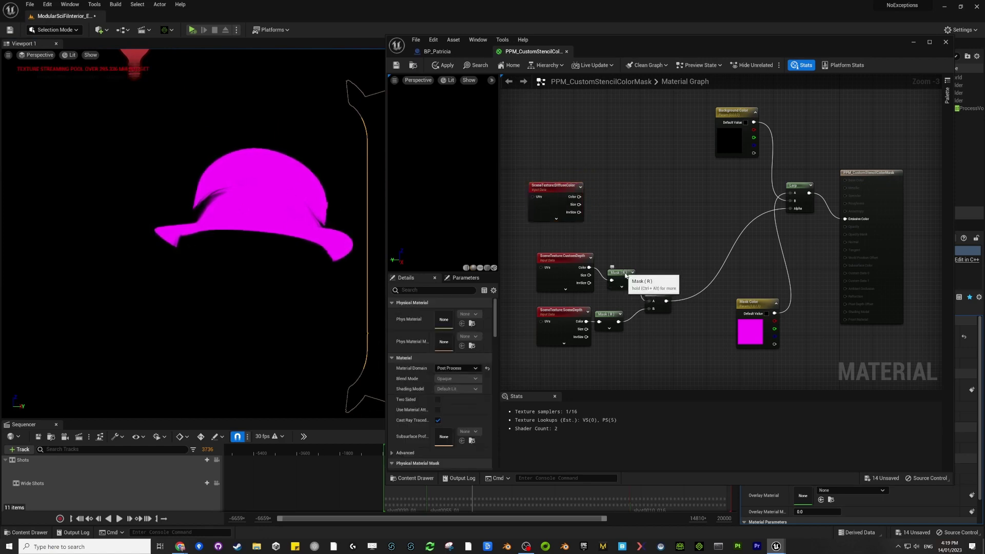
left_click_drag(625, 286, 651, 224)
left_click_drag(579, 196, 615, 202)
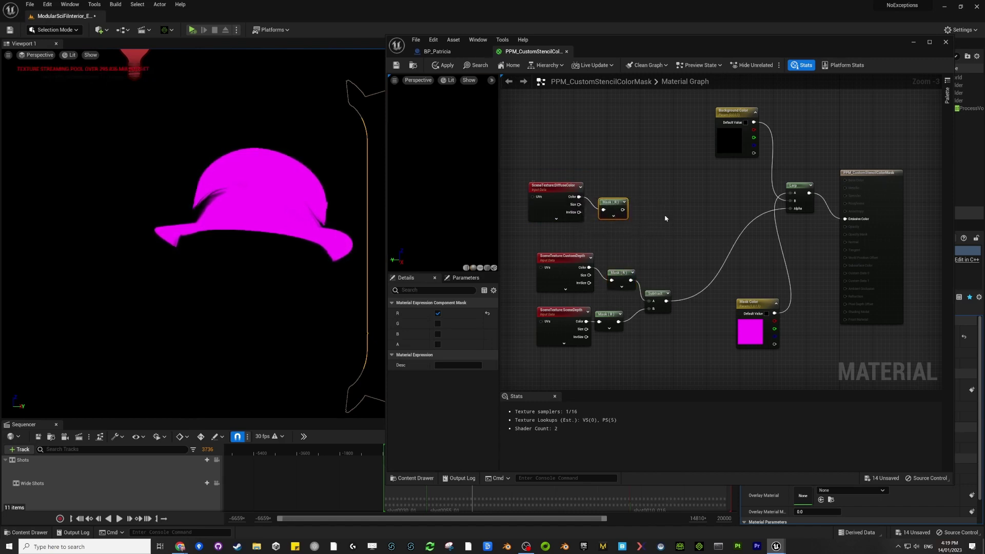
- Place an Add node after the new Mask (R), feeding the Subtract result into A and the mask into B
left_click(665, 218)
right_click(702, 246)
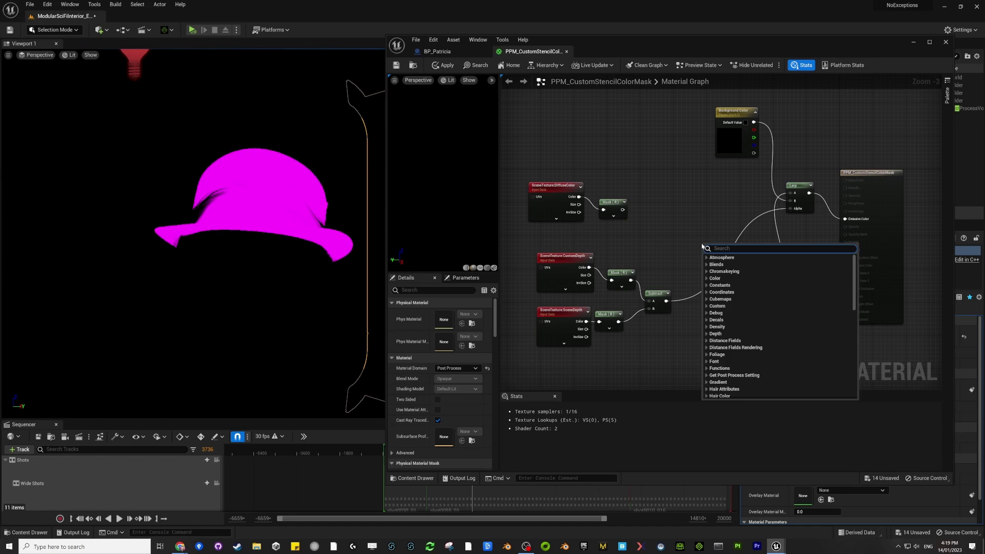
type("add")
left_click(715, 285)
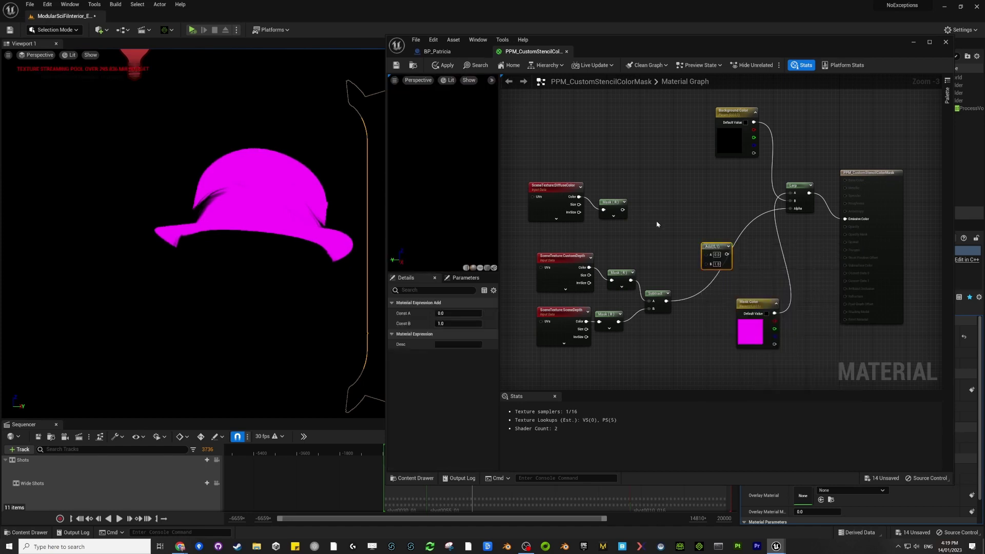
left_click_drag(715, 247, 684, 211)
left_click_drag(623, 209, 676, 227)
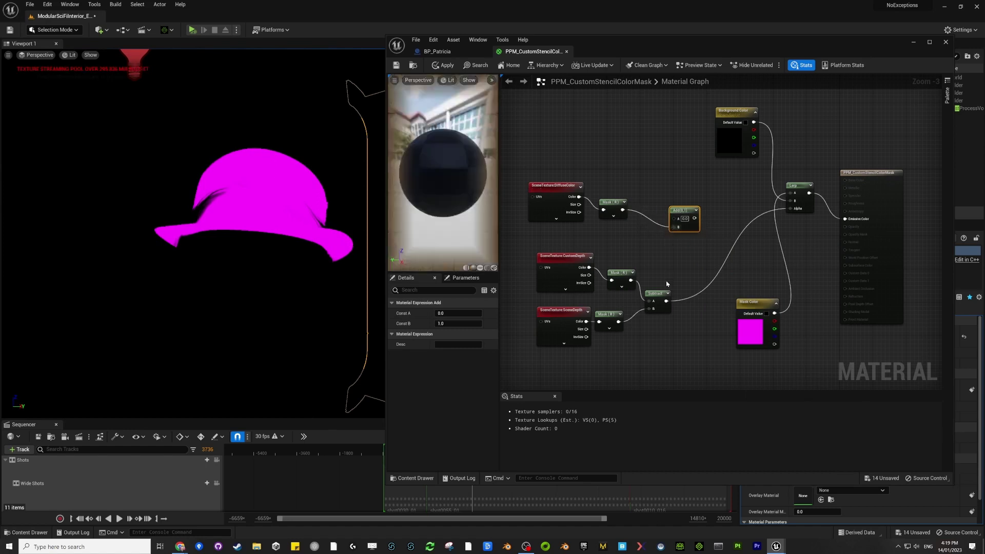
left_click_drag(665, 301, 674, 219)
- Add a Clamp node, feed the Add result into it and connect its output to the Lerp's Alpha input
left_click(714, 216)
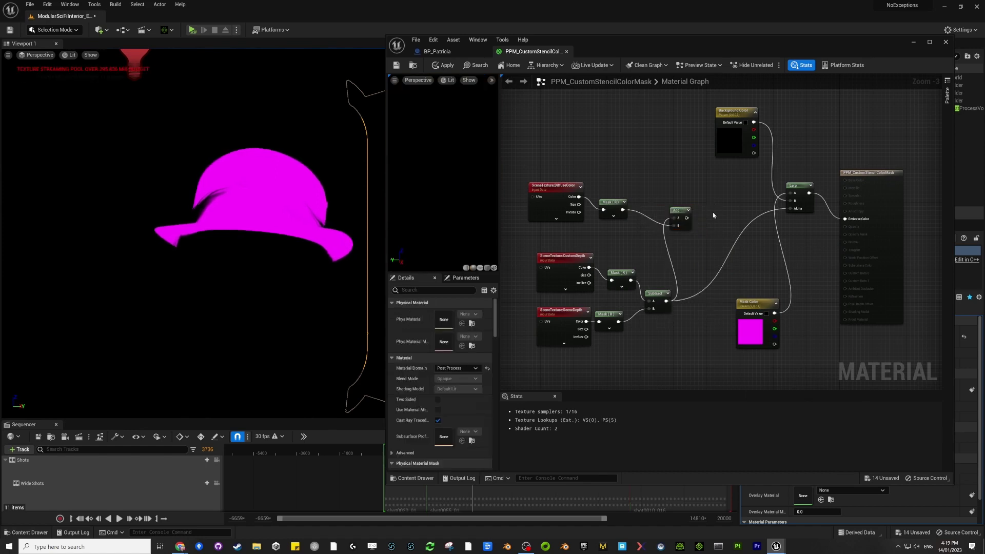
right_click(713, 215)
type("clamp")
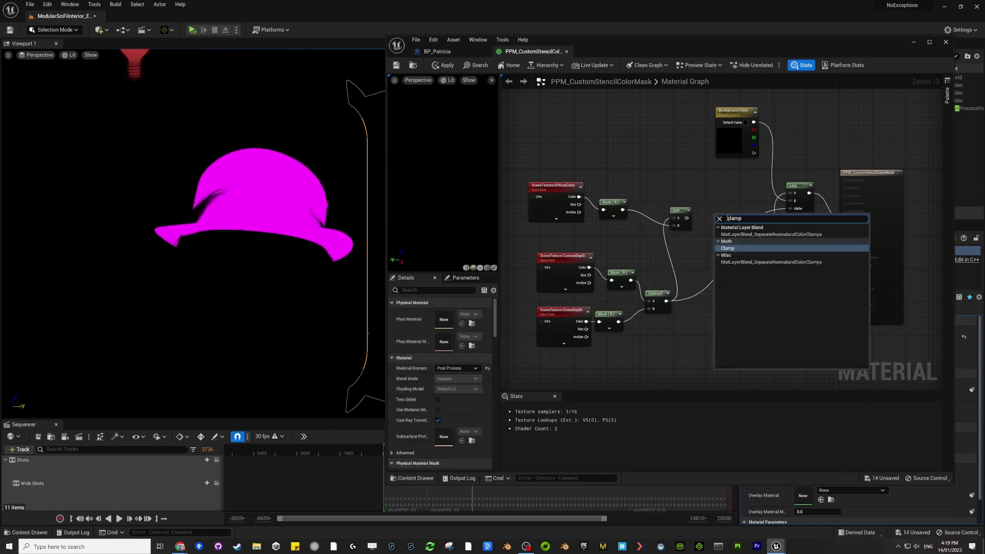
key("Return")
left_click_drag(687, 217, 788, 213)
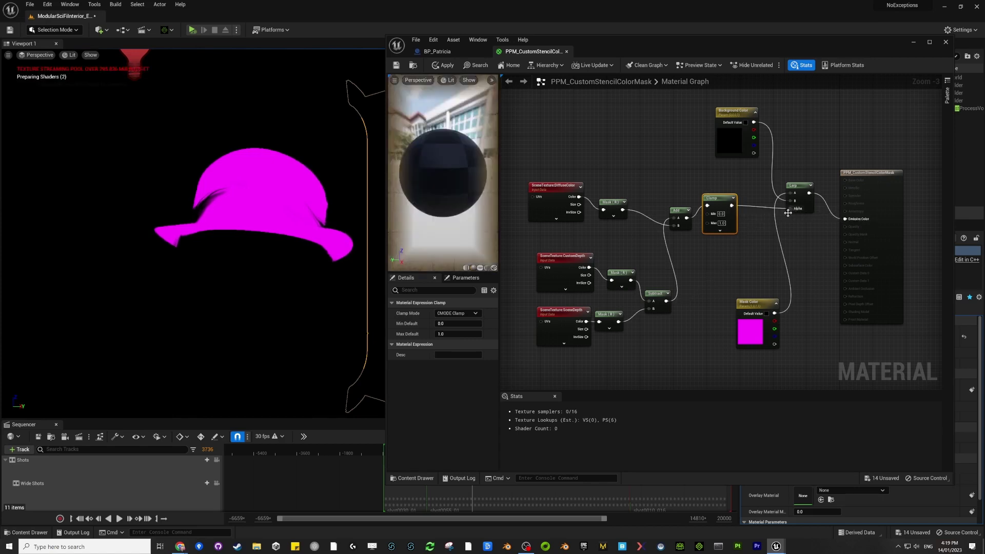
- Save the material, check the hat mask on the character in the viewport, and close the material editor window
left_click(396, 66)
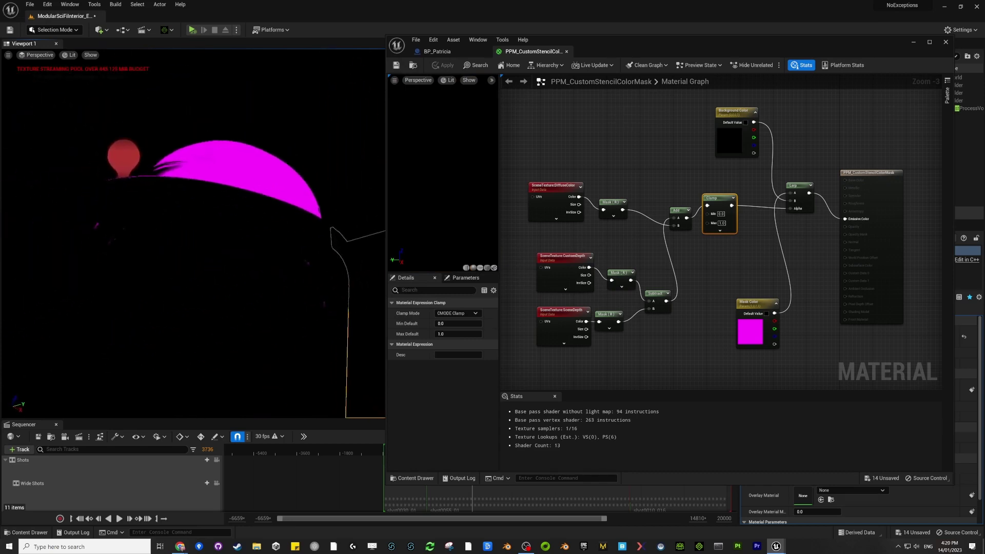
left_click(112, 240)
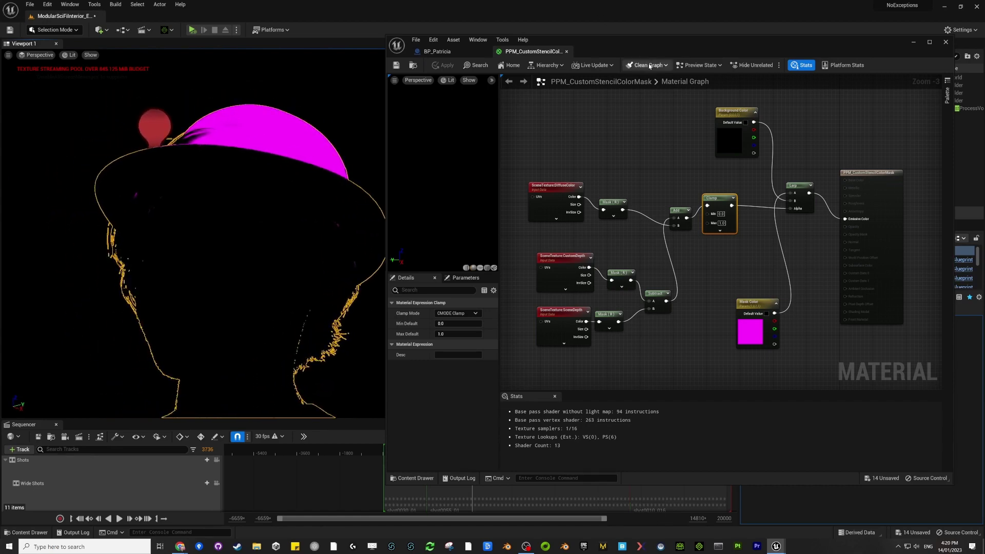
left_click(946, 42)
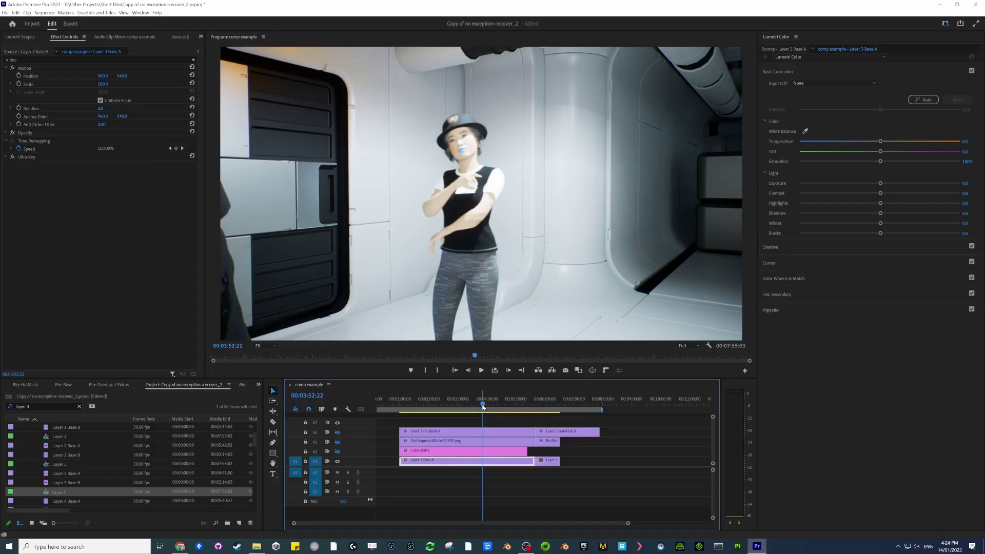
- In Premiere Pro, scrub through the comp example sequence and preview the hat mask layer by turning on track V4
mouse_move(483, 407)
left_mouse_down()
mouse_move(447, 406)
mouse_move(487, 412)
left_mouse_up()
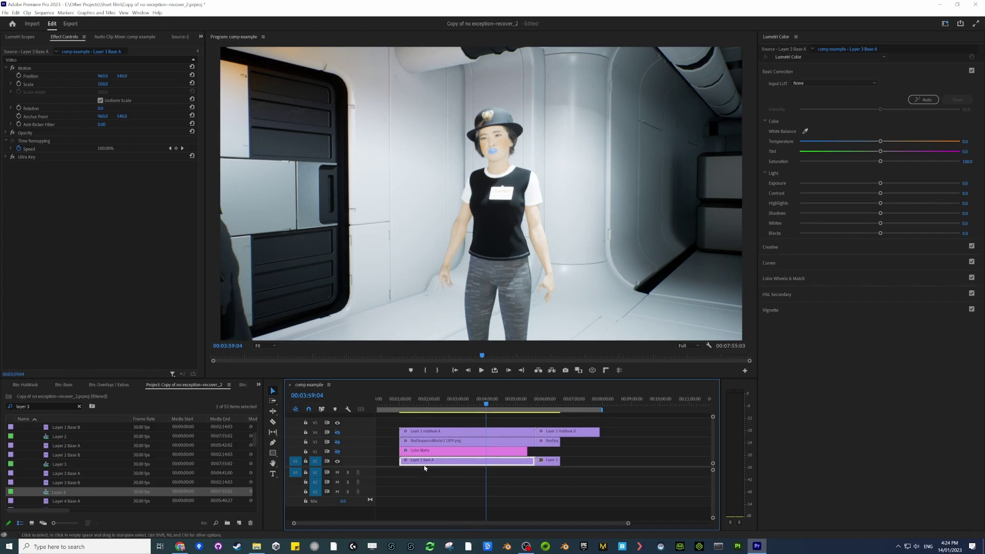
left_click(337, 432)
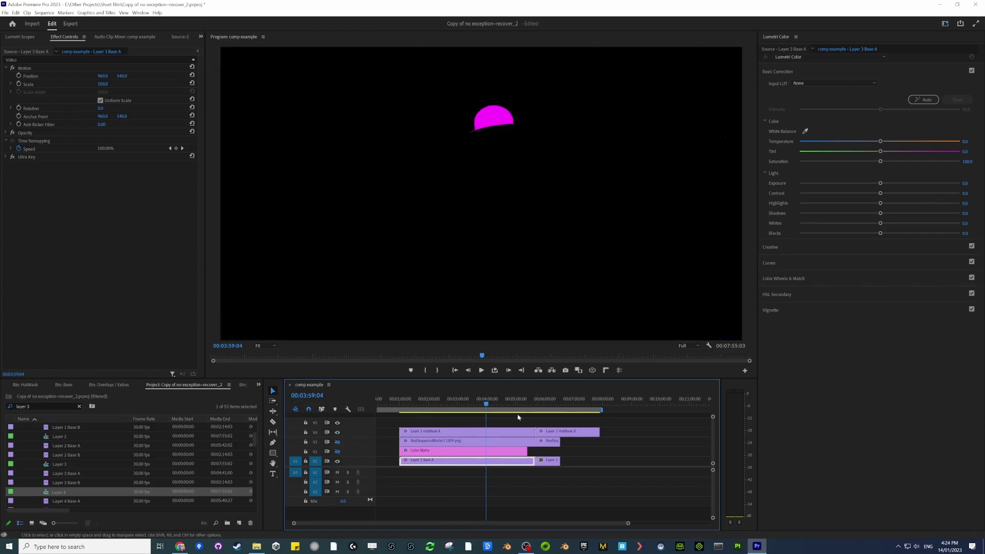
left_click(479, 406)
mouse_move(478, 406)
left_mouse_down()
mouse_move(508, 406)
mouse_move(465, 405)
left_mouse_up()
- Hide the V4 hat mask track, show the hat render on V3, and scrub through it
left_click(338, 433)
left_click(337, 442)
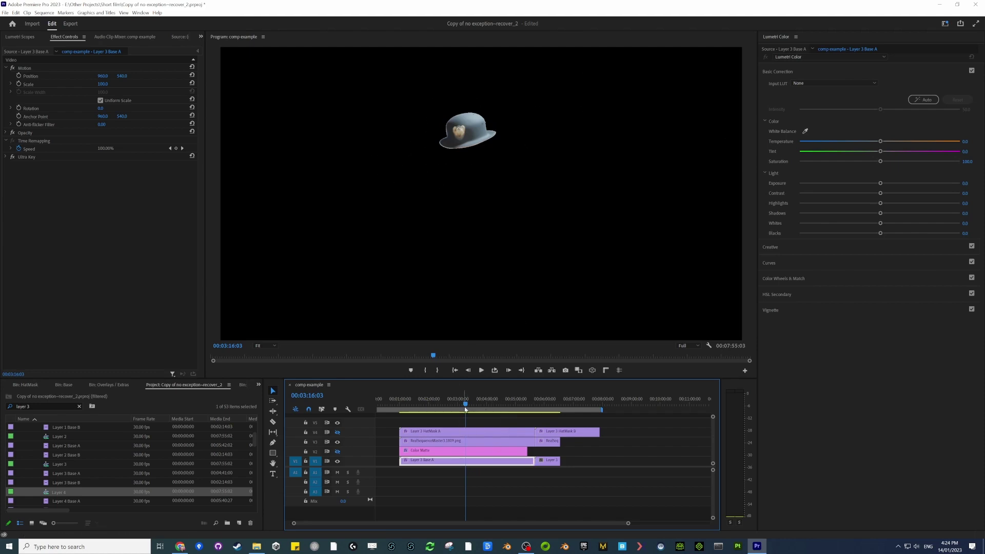
mouse_move(466, 409)
left_mouse_down()
mouse_move(446, 408)
mouse_move(481, 408)
left_mouse_up()
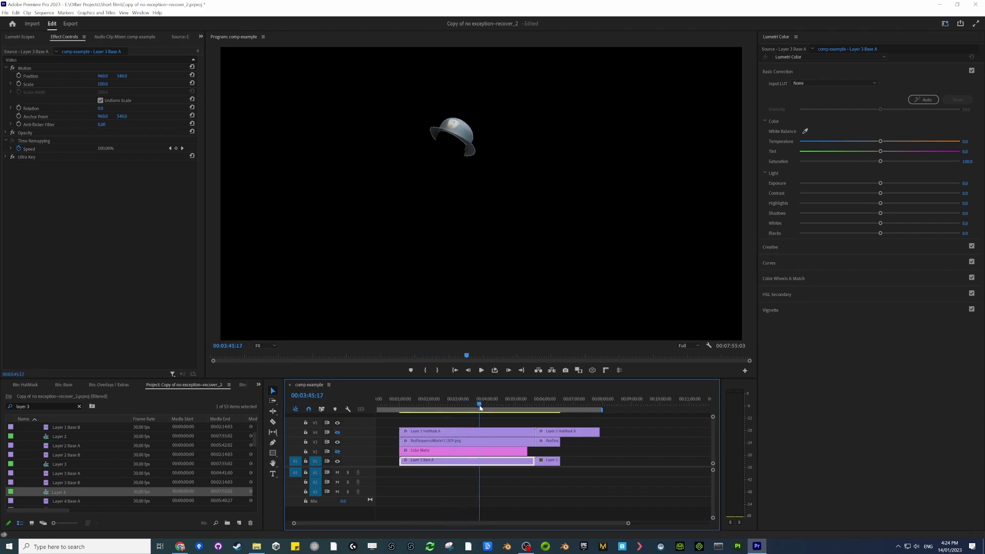
- Enable the Ultra Key effect on the first V3 hat render clip and move the playhead to 00:03:44:00
left_click(480, 441)
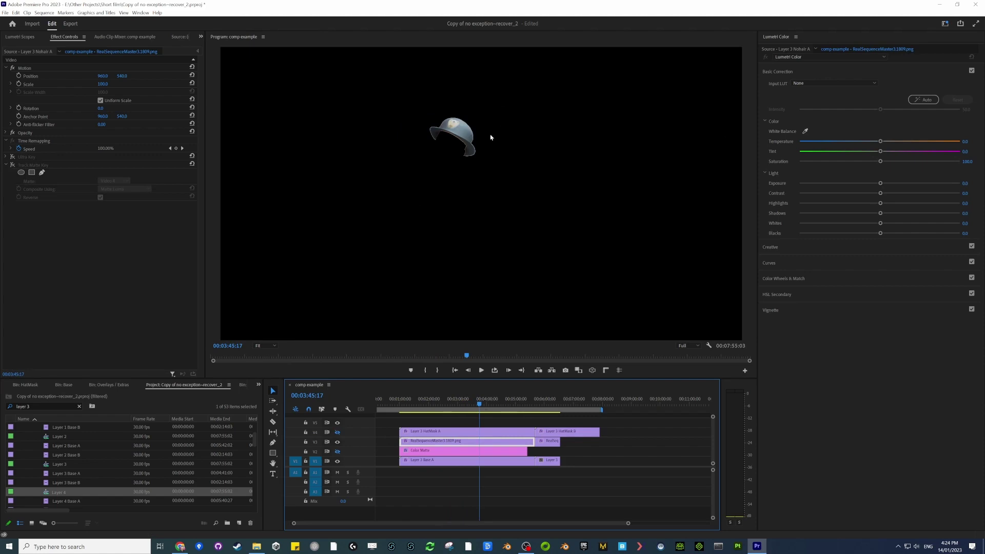
left_click(527, 227)
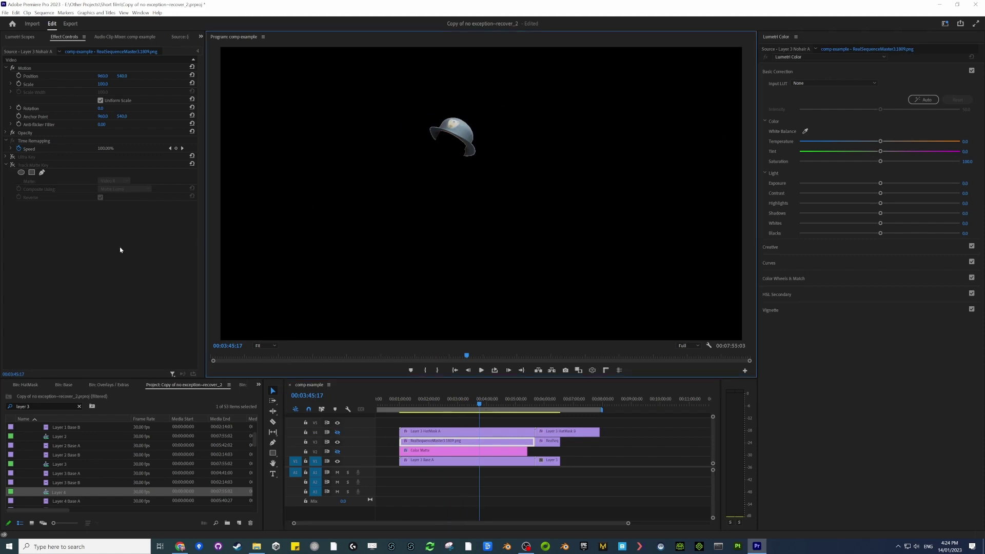
left_click(12, 157)
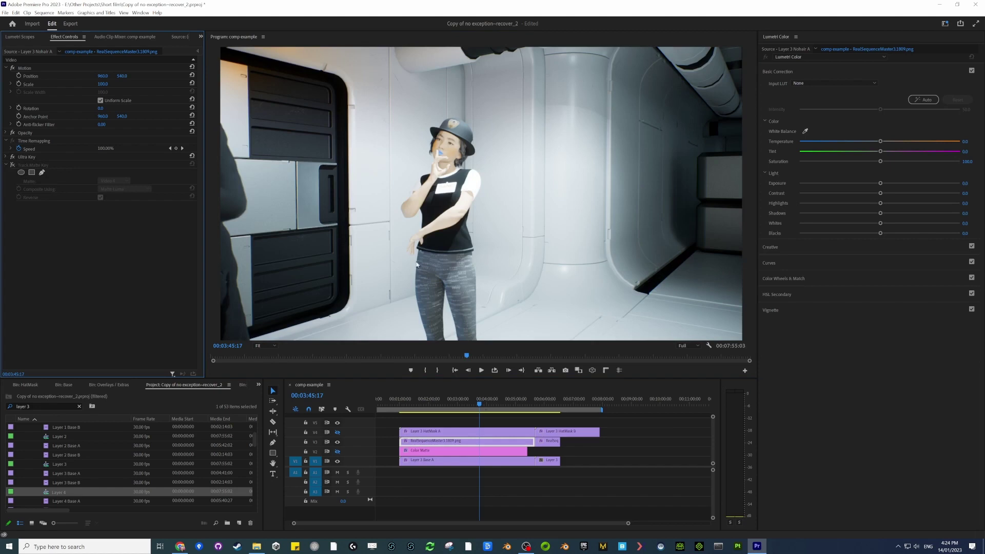
left_click(479, 404)
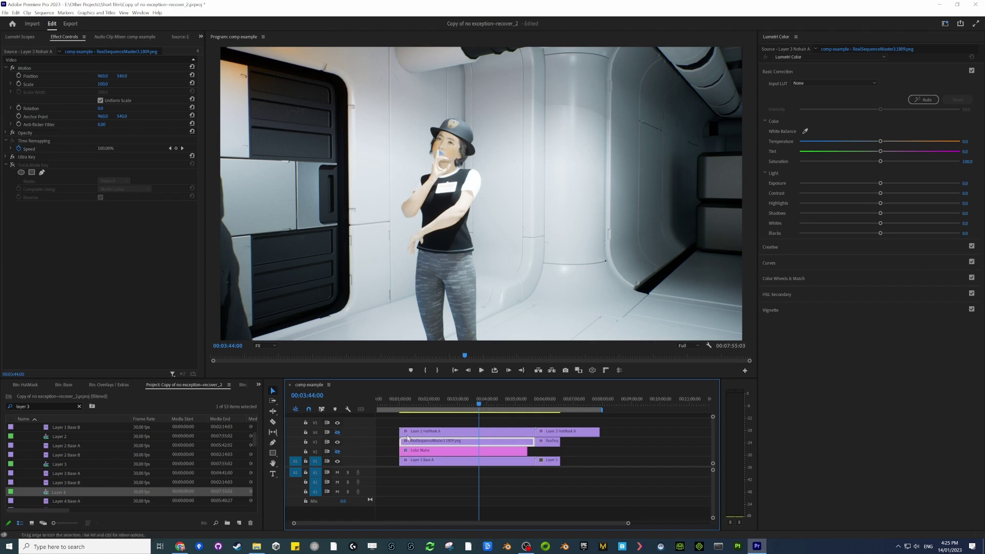
- Show track V4 and enable Ultra Key on its Layer 3 HatMask A clip, trying a Choke adjustment and undoing it
left_click(338, 432)
left_click(444, 433)
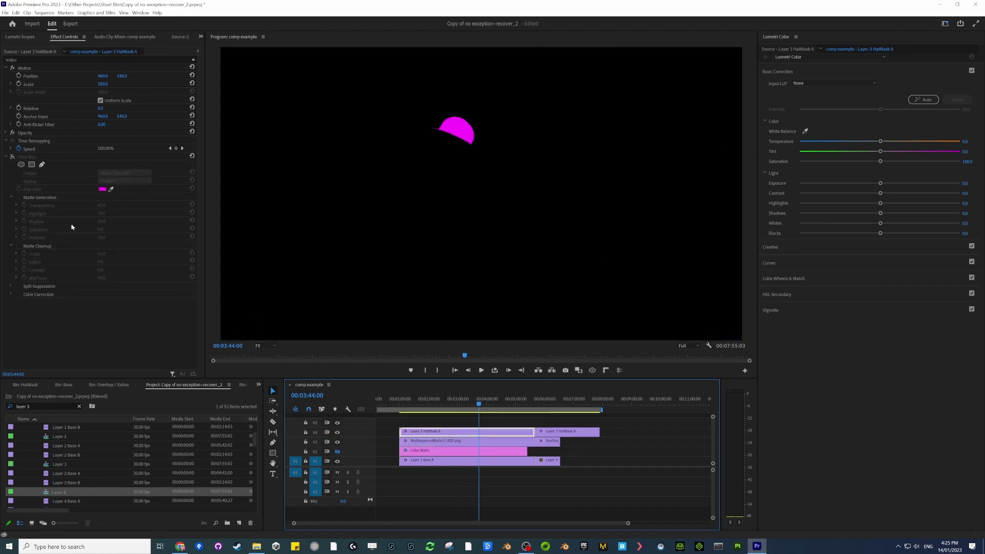
left_click(13, 157)
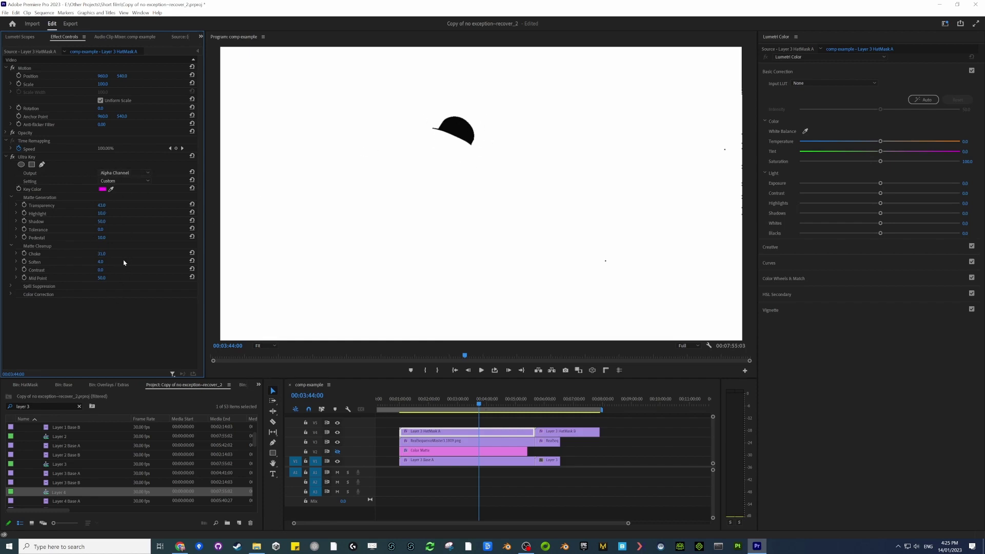
mouse_move(102, 253)
left_mouse_down()
mouse_move(128, 253)
mouse_move(114, 257)
left_mouse_up()
key("ctrl+z")
- Enable Track Matte Key on the first V3 clip with Video 4 as the matte, toggling the effect to compare the composite
left_click(433, 444)
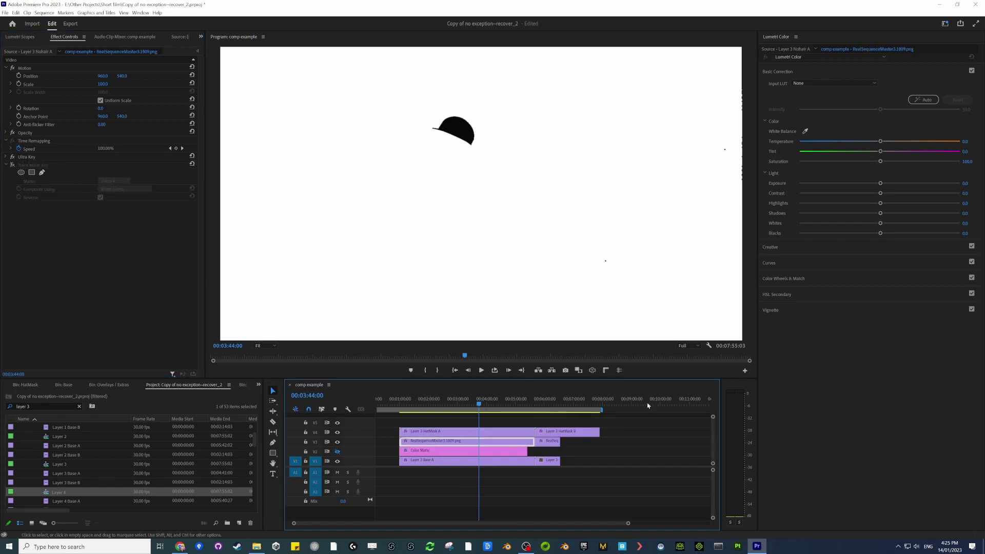
left_click(13, 165)
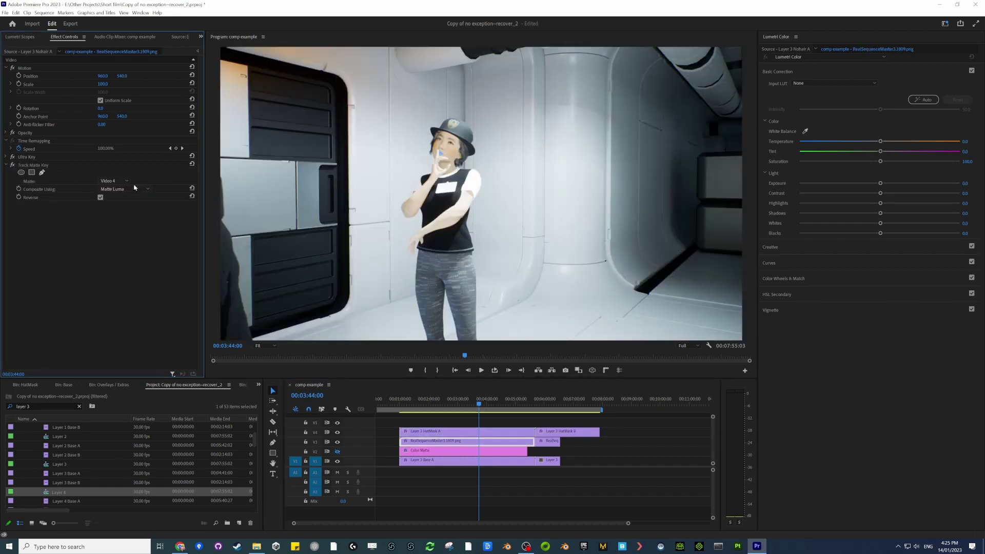
left_click(114, 181)
left_click(117, 207)
left_click(12, 165)
left_click(13, 165)
- Review the effect settings of the V4 mask clip and the V3 clip, and scrub back to check the composited hat
left_click(460, 435)
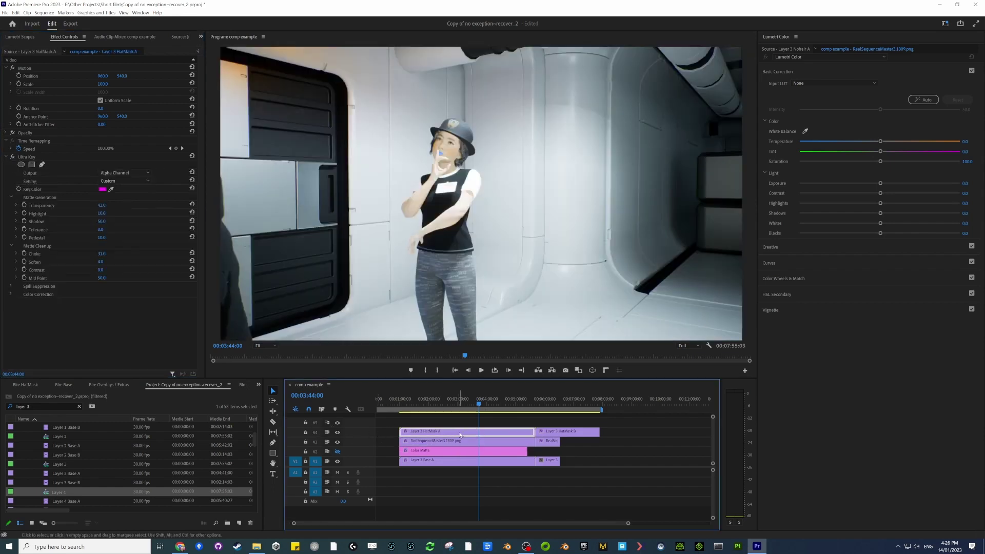
left_click(470, 444)
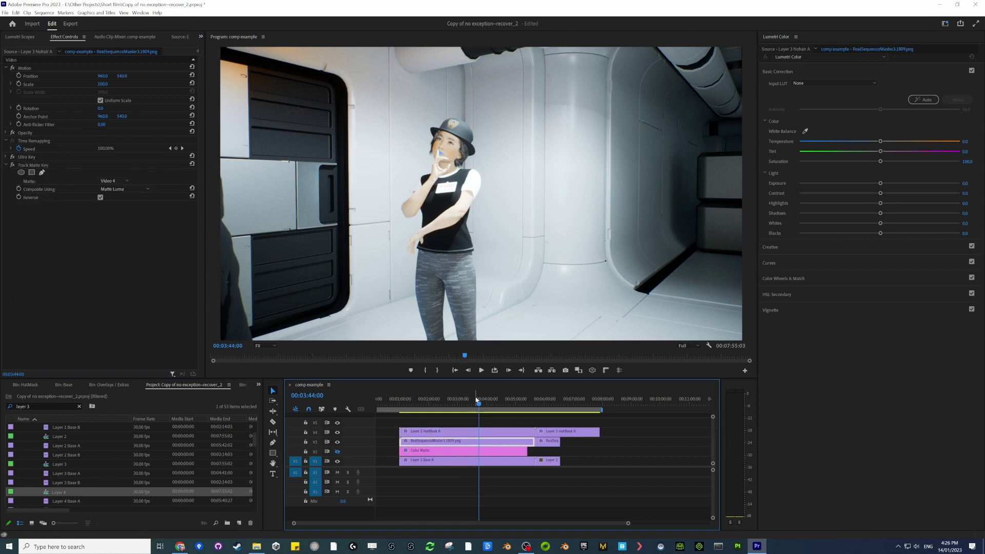
left_click_drag(479, 404, 475, 409)
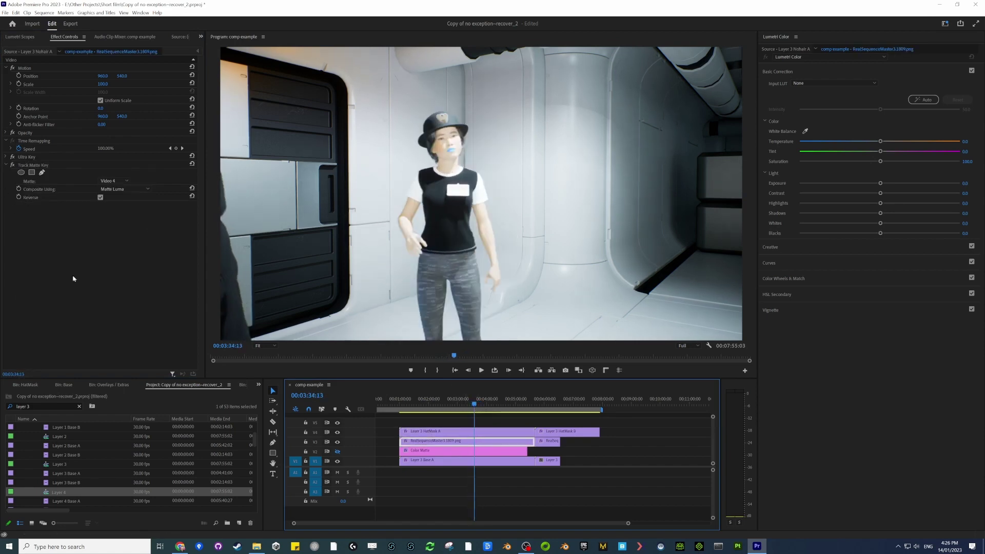